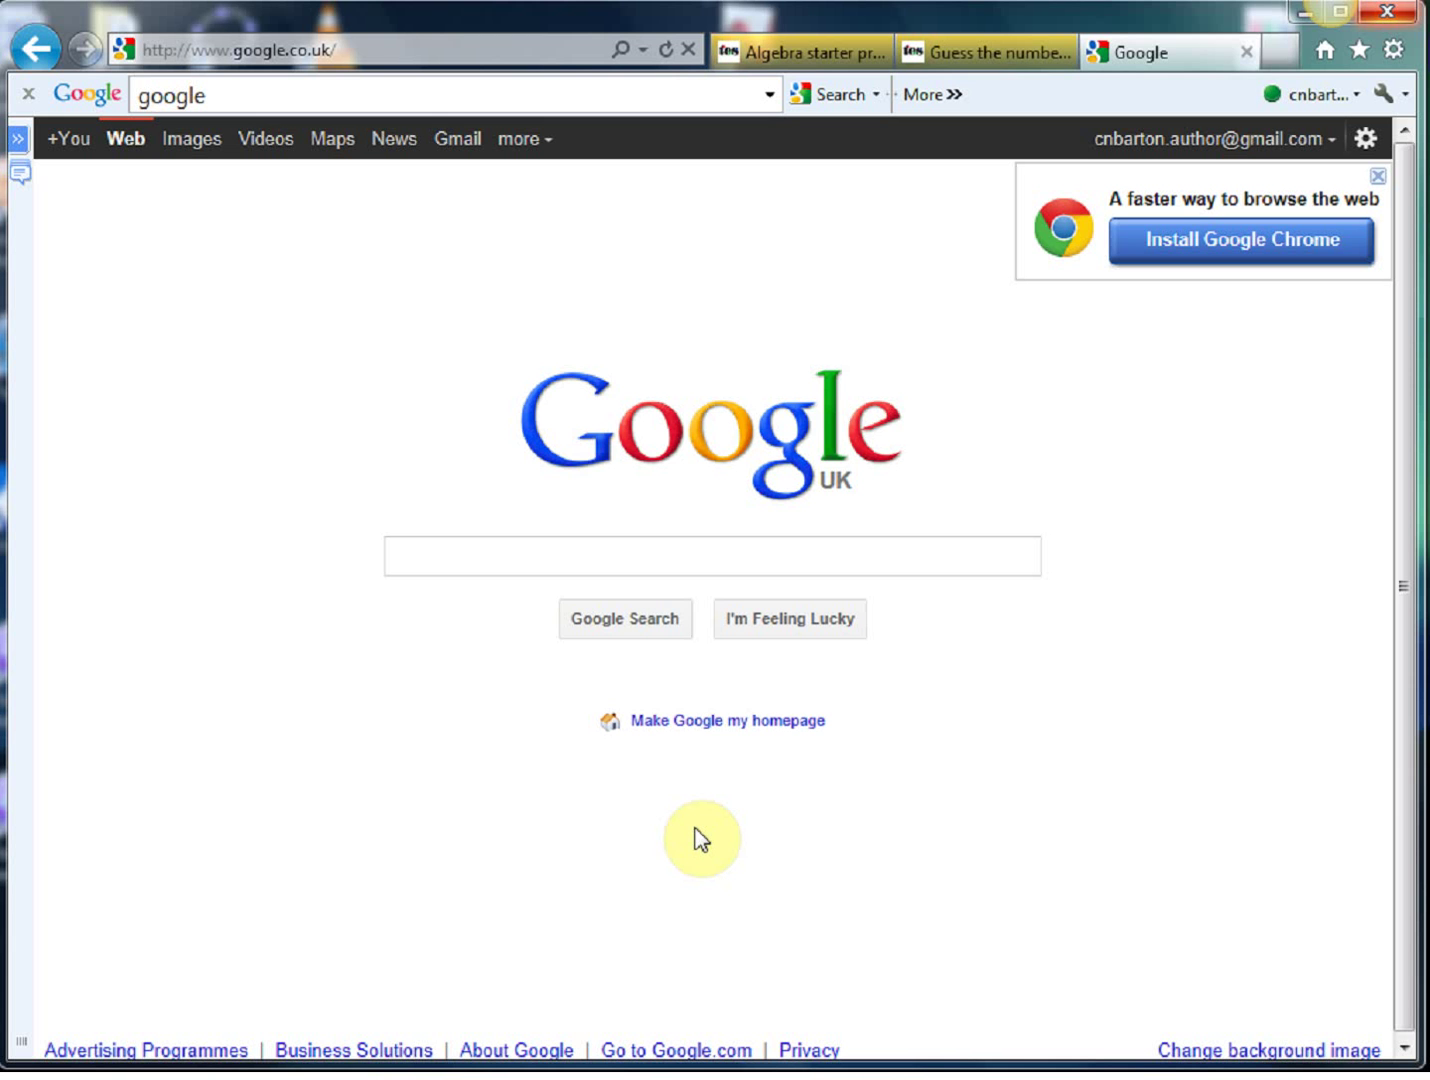
Google 'wolfram alpha' and open the Wolfram|Alpha: Computational Knowledge Engine result
{"action": "left_click", "coordinate": [441, 557]}
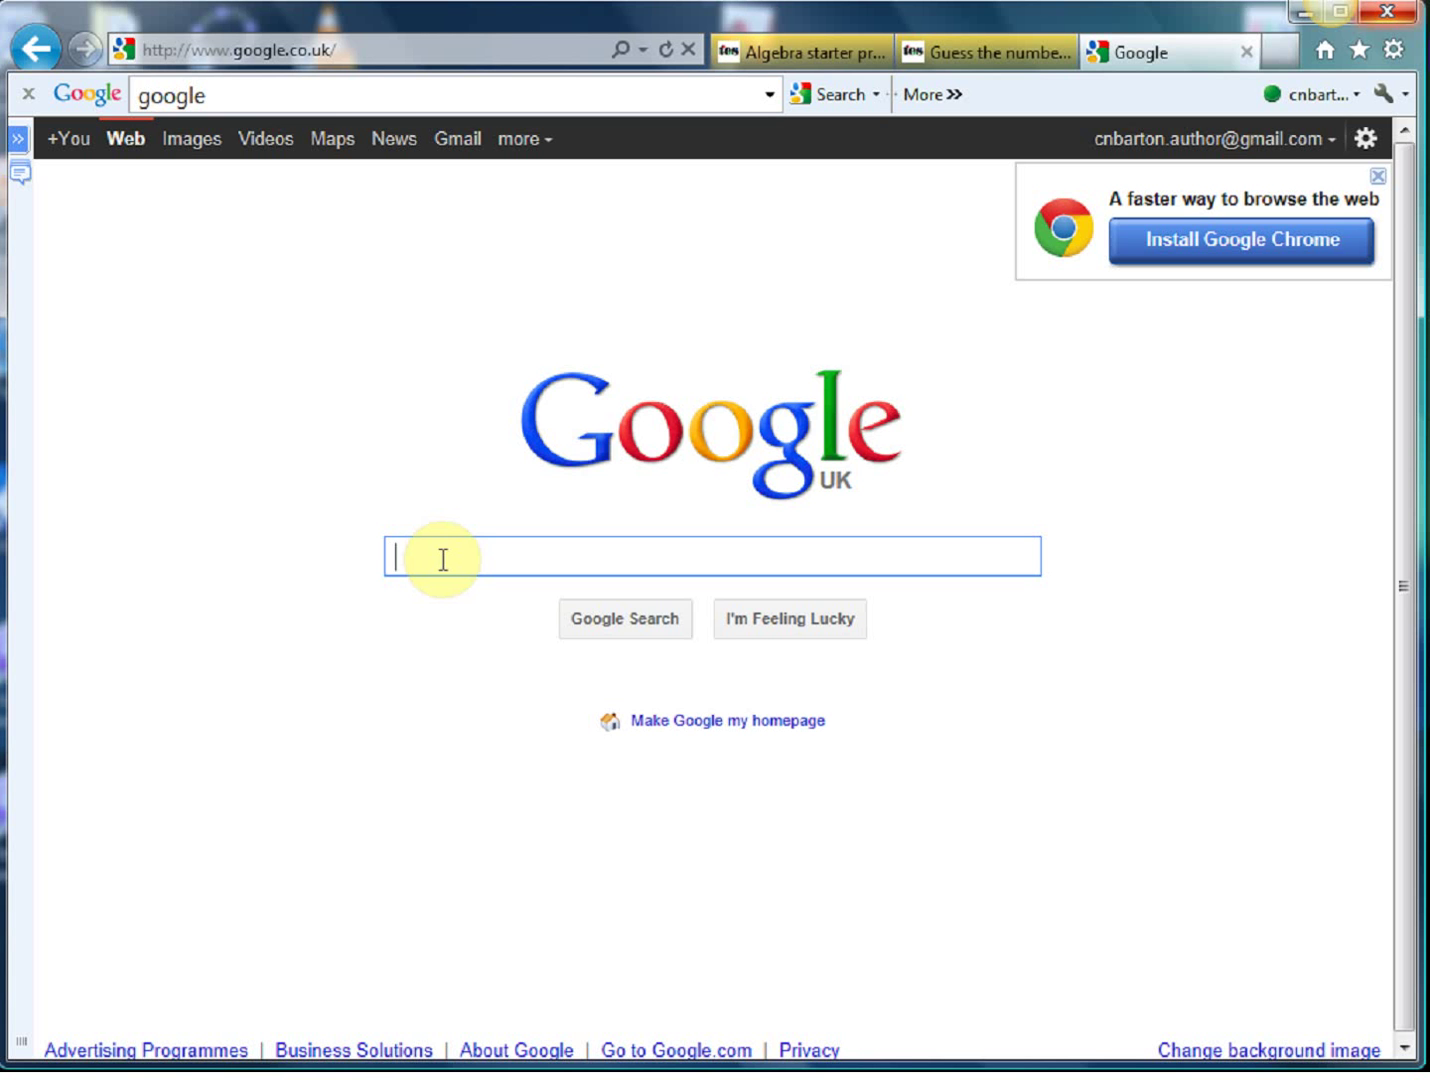
{"action": "type", "text": "wolfra"}
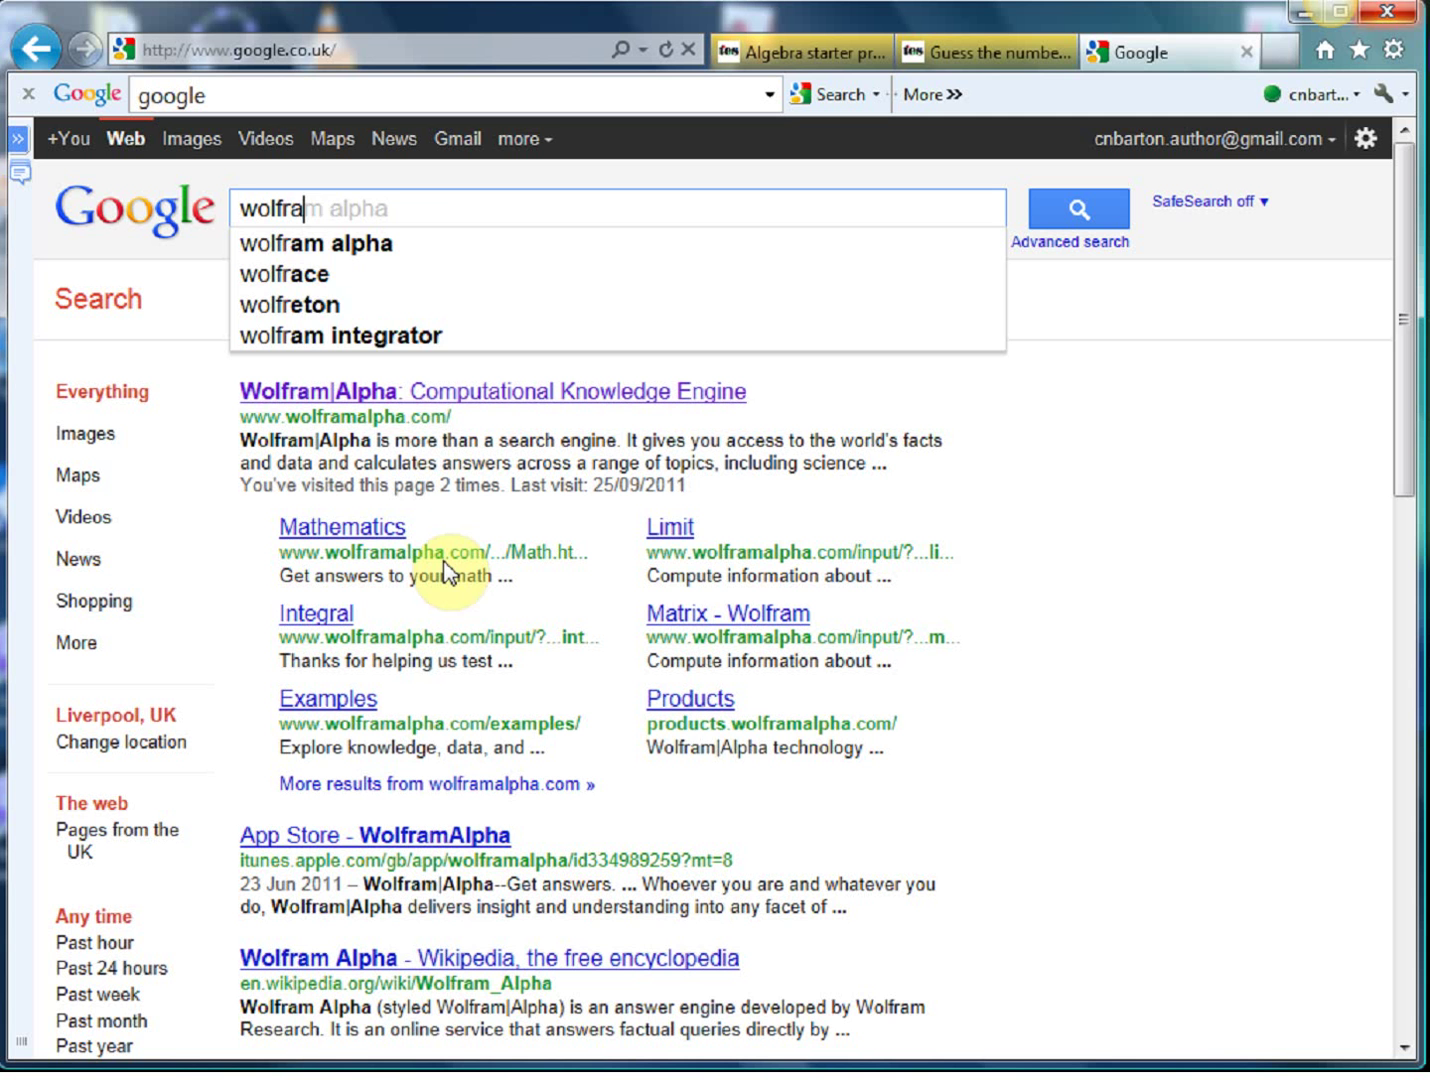
{"action": "type", "text": "m alpha"}
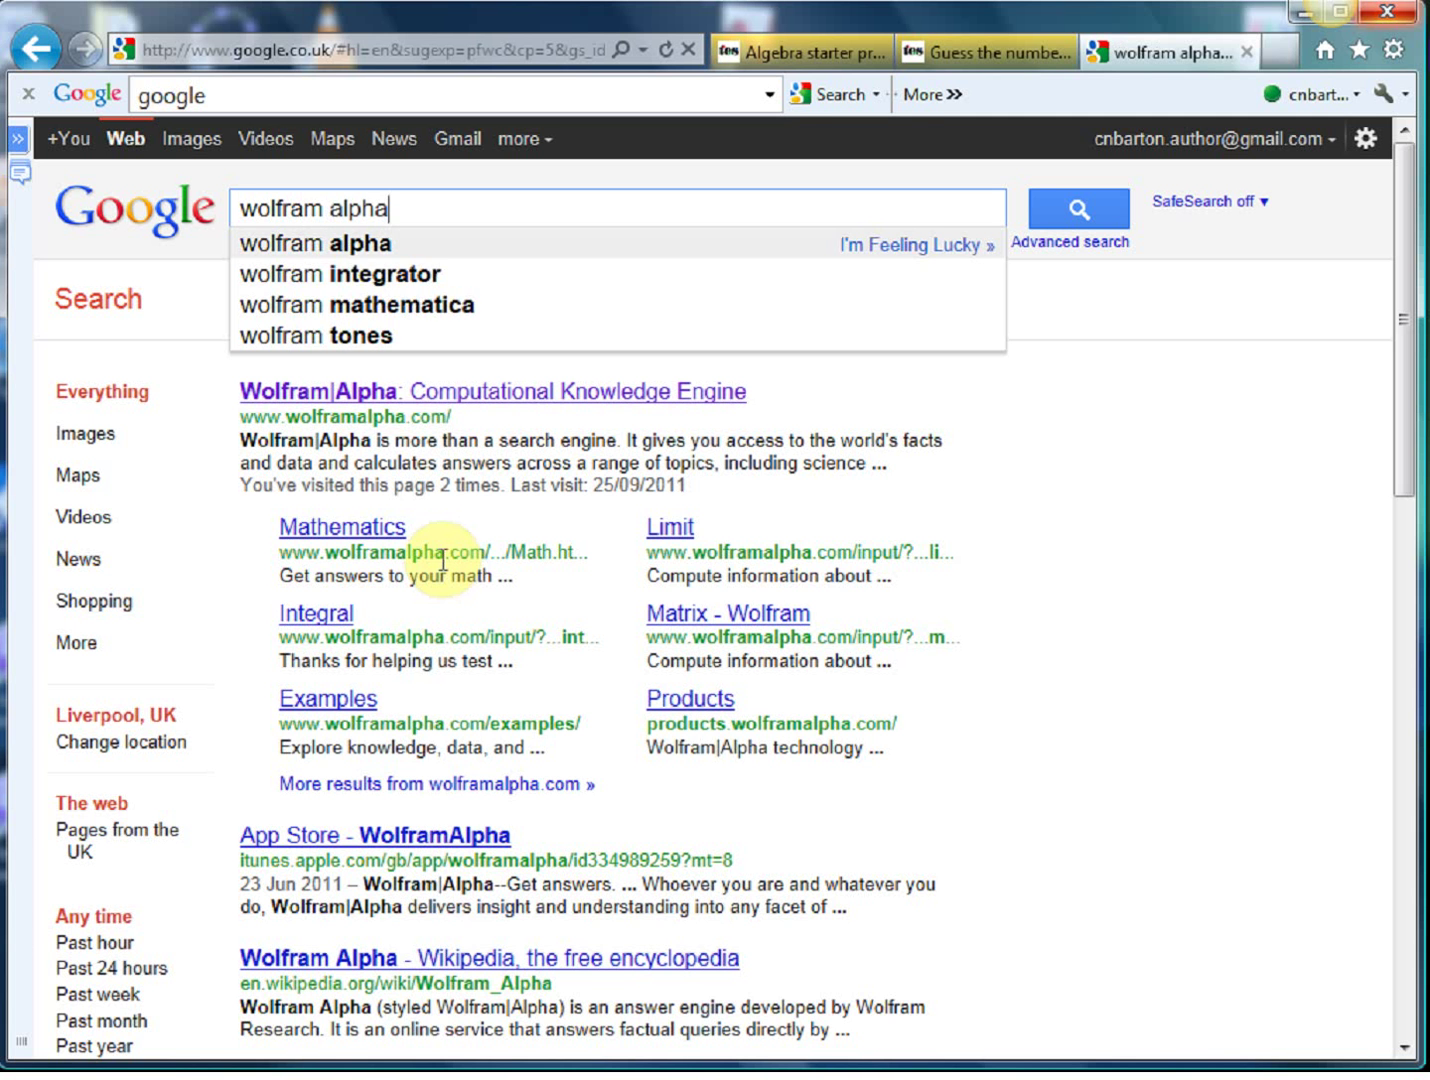
{"action": "key", "text": "Return"}
{"action": "left_click", "coordinate": [418, 395]}
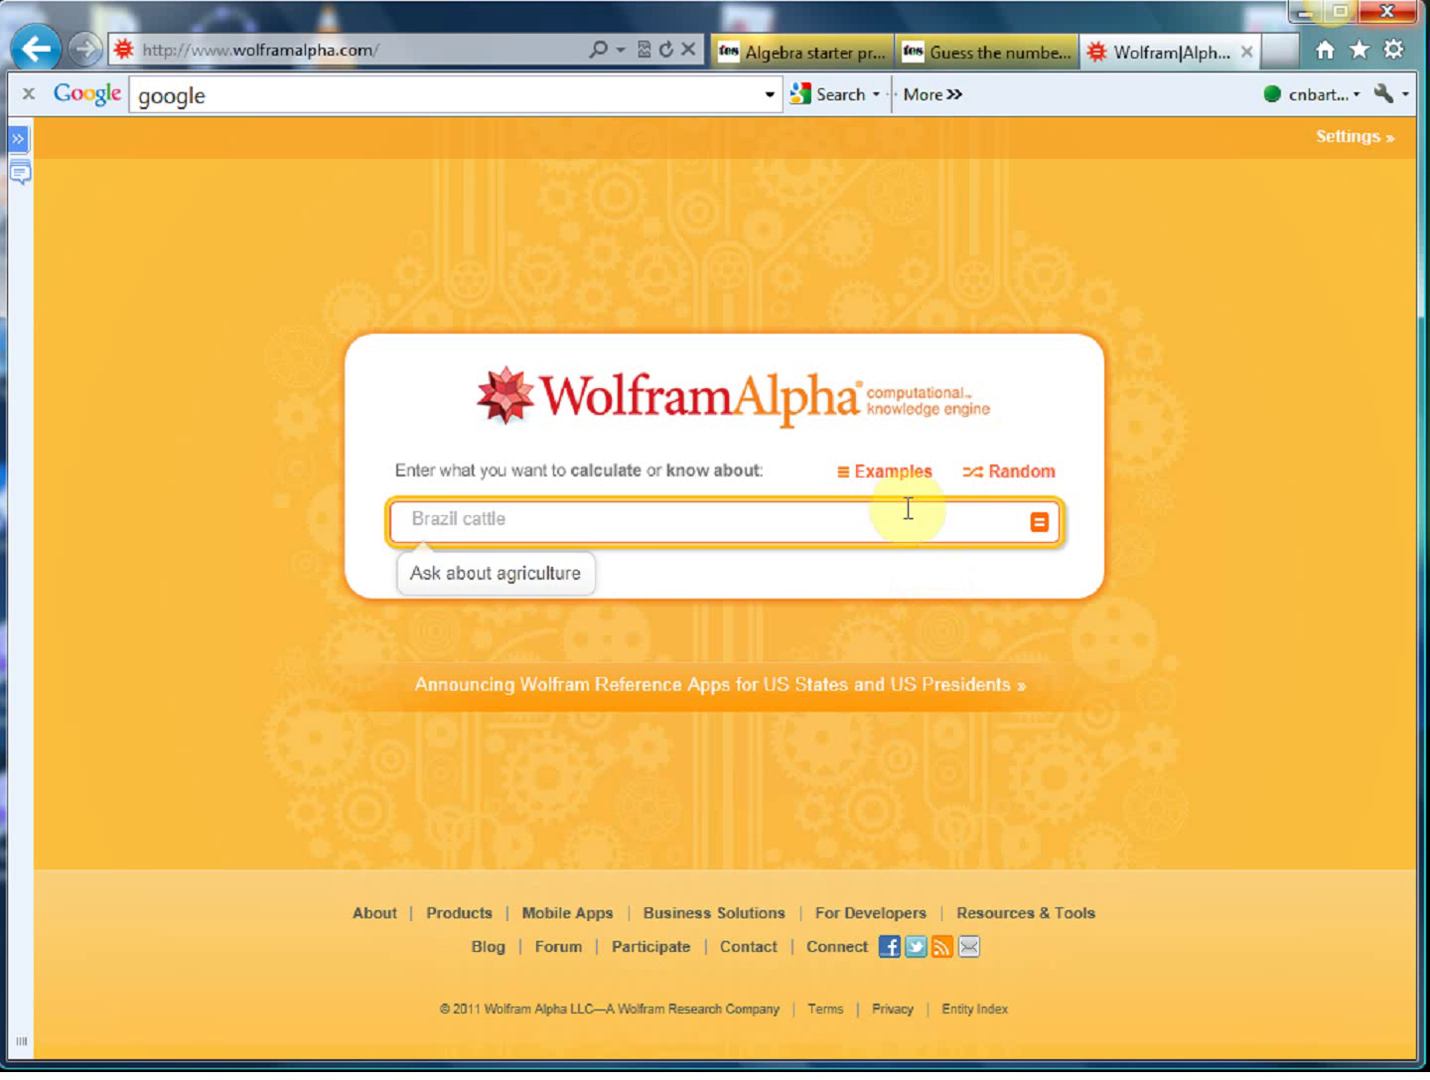
Enter a query comparing two first names in the Wolfram|Alpha box and compute it
{"action": "left_click", "coordinate": [616, 520]}
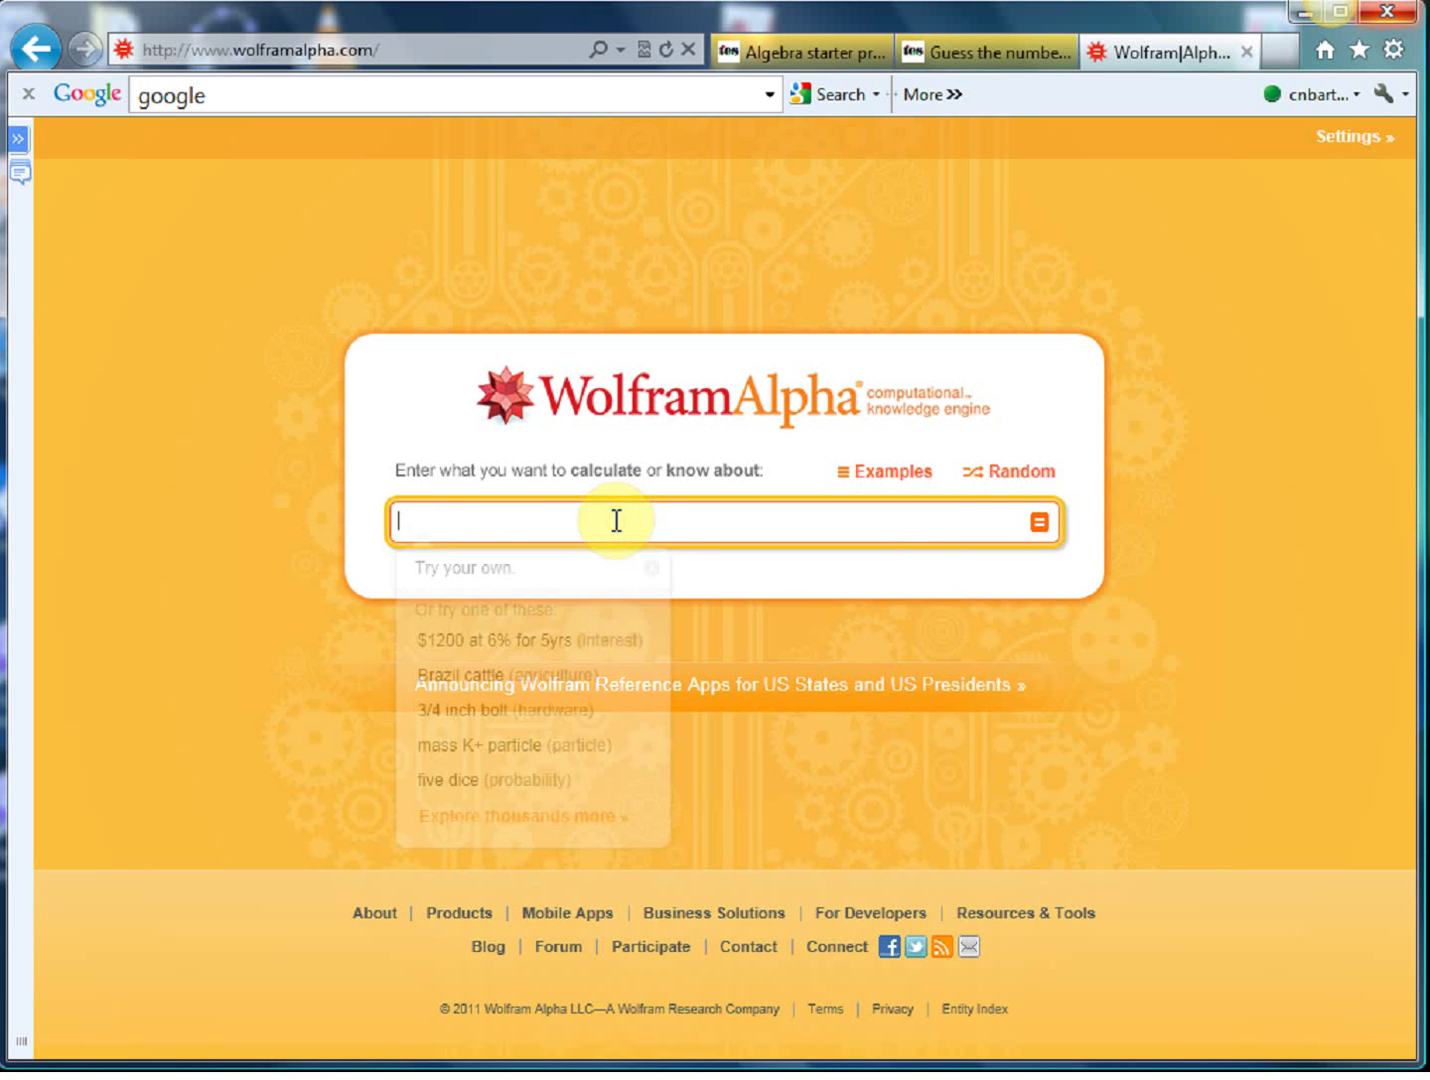
{"action": "type", "text": "c"}
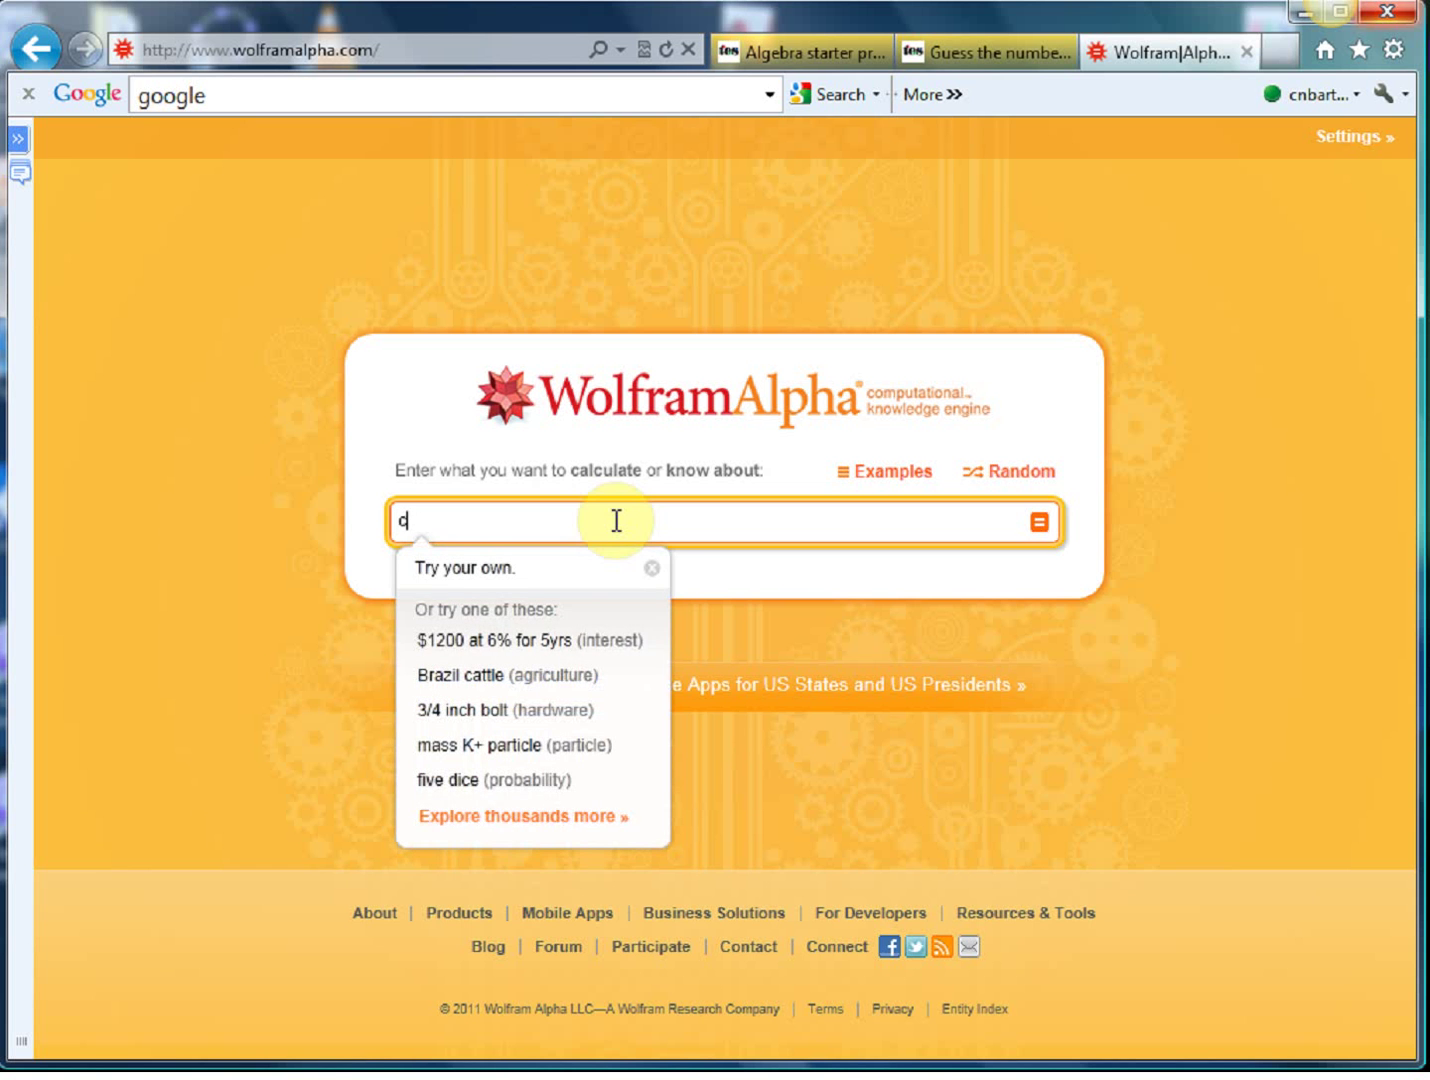
{"action": "type", "text": "raig v kate"}
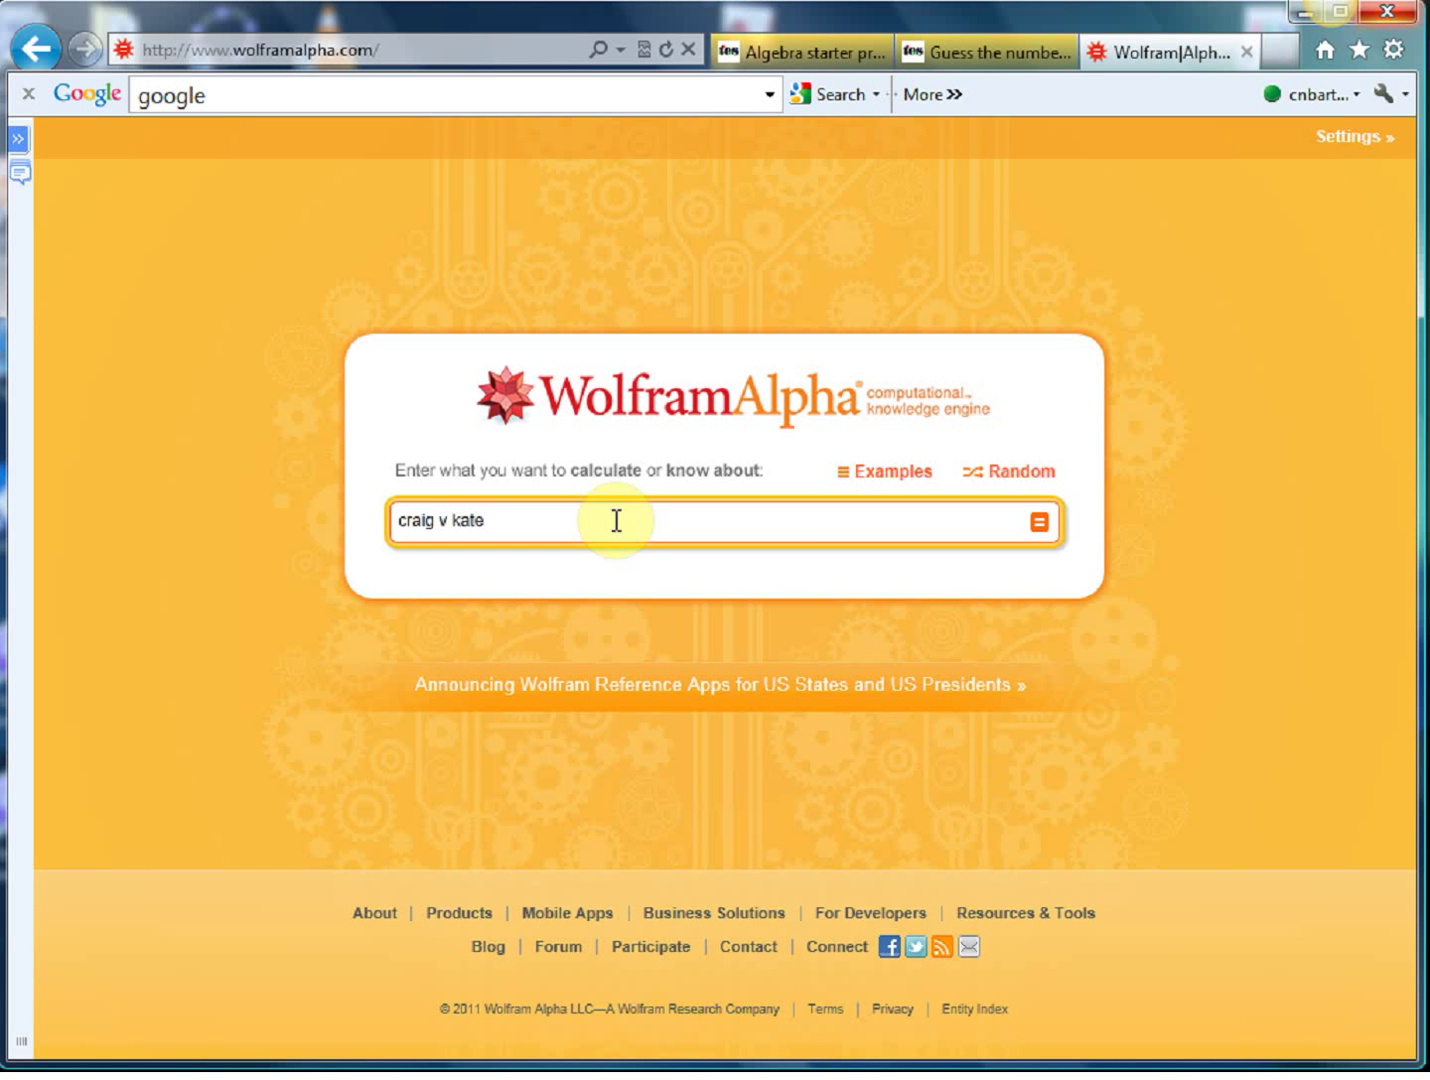
{"action": "left_click", "coordinate": [1039, 522]}
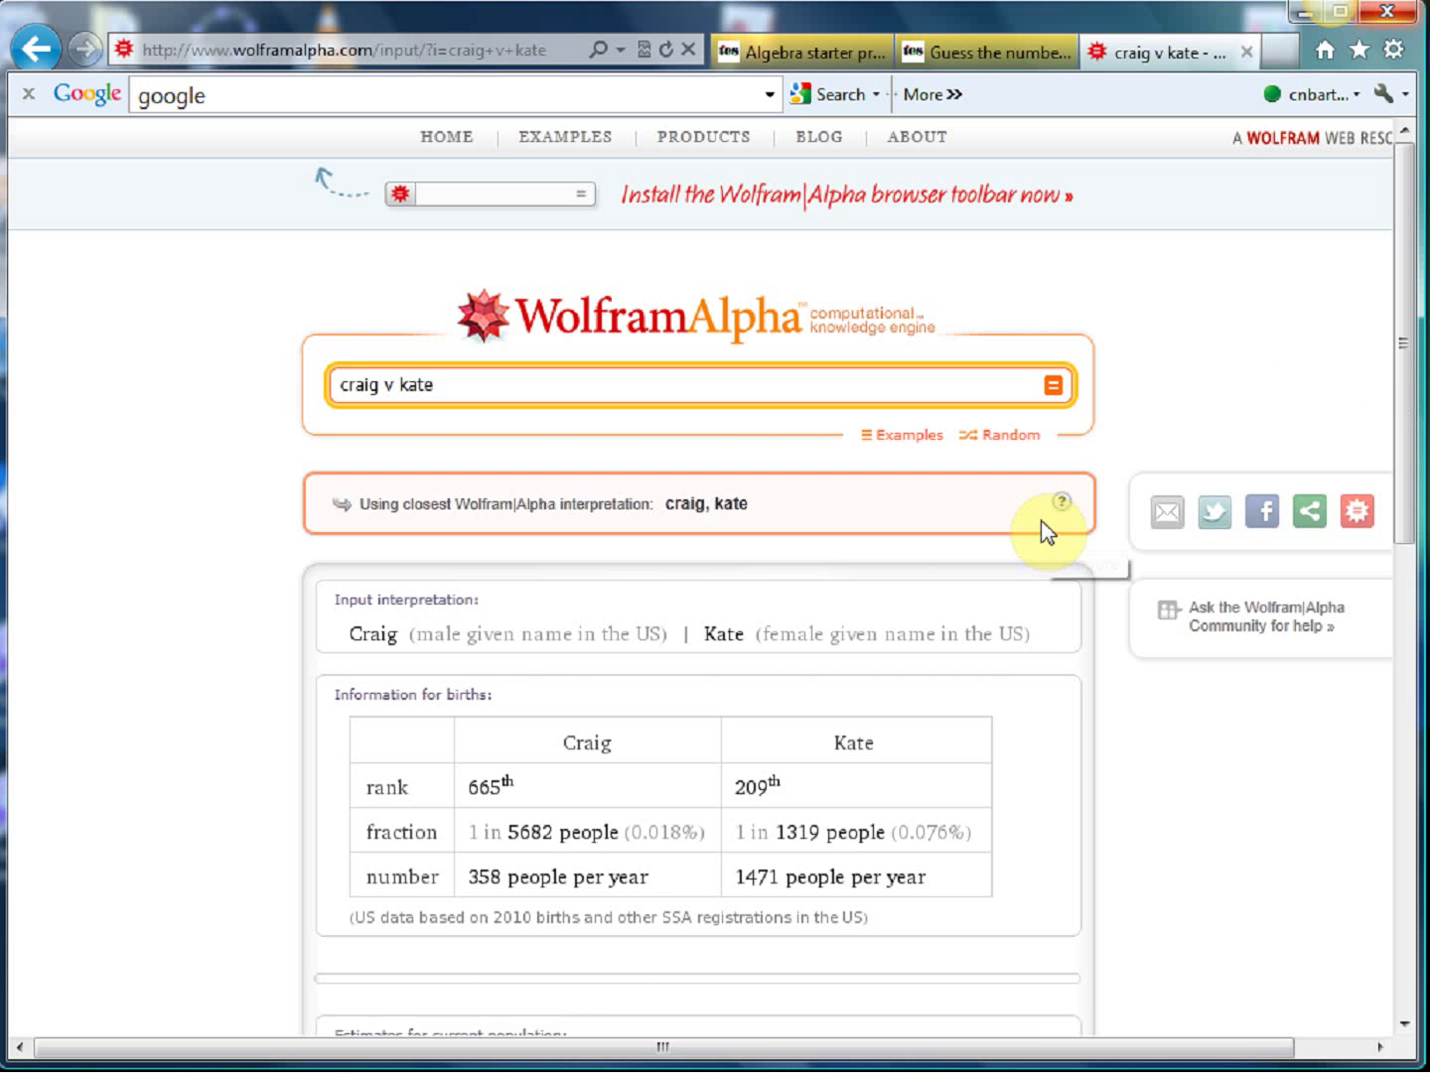
Scroll the name comparison down past the birth rankings to the 1880–2010 births history chart
{"action": "left_click_drag", "start_coordinate": [1406, 290], "coordinate": [1410, 340]}
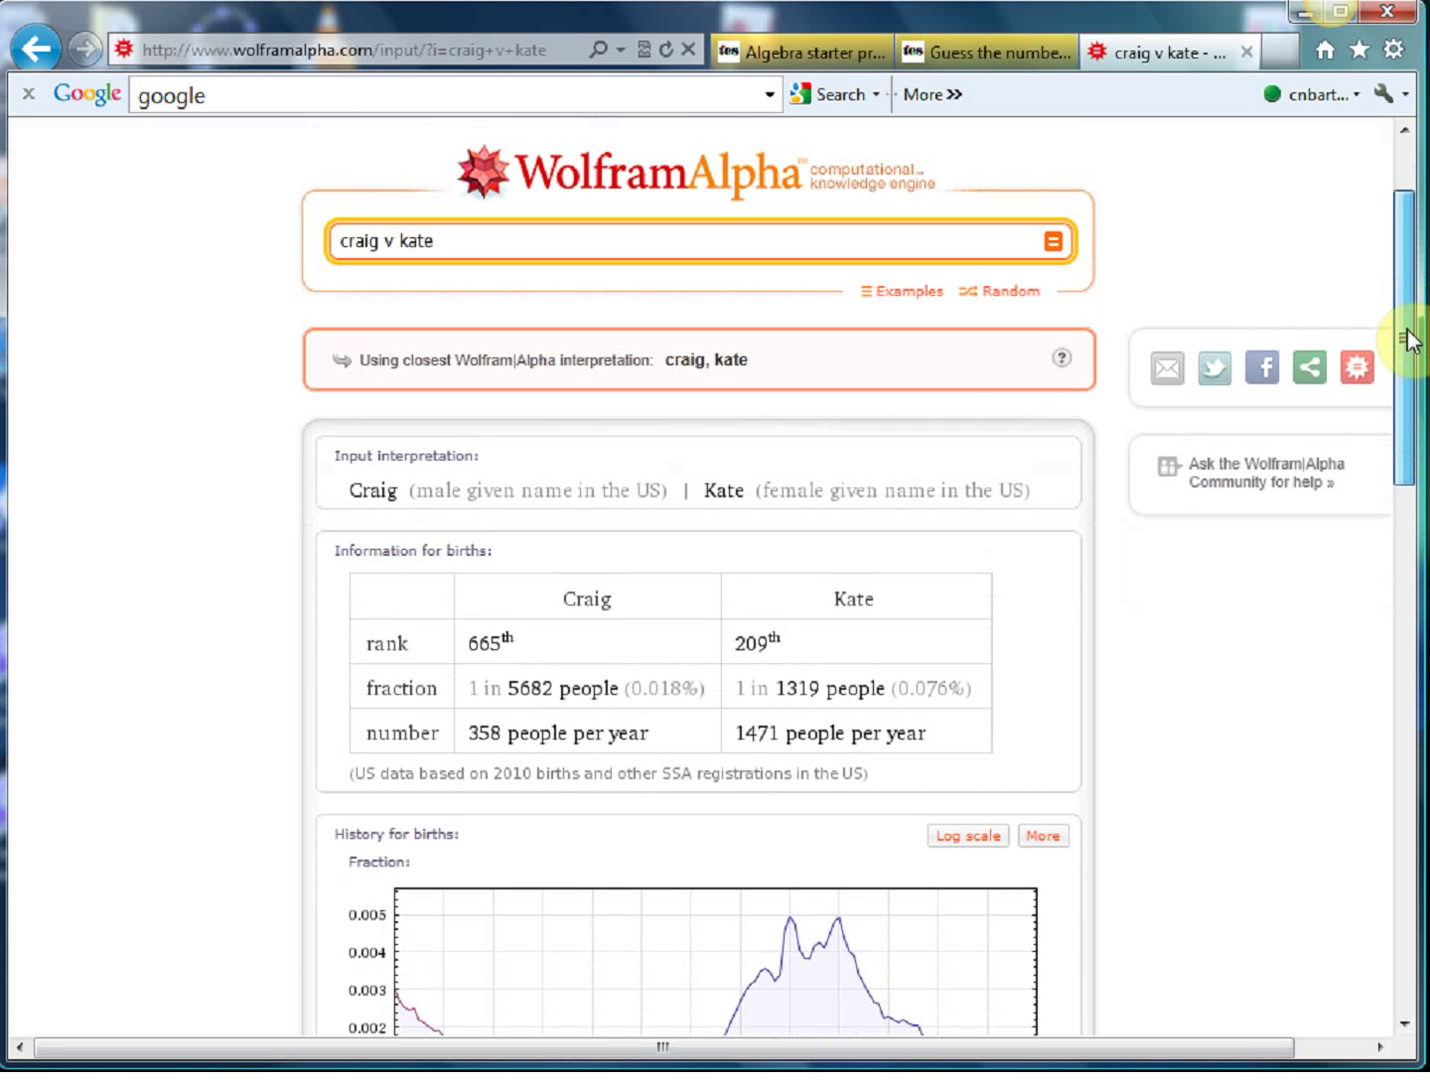
{"action": "left_click_drag", "start_coordinate": [1410, 340], "coordinate": [1405, 346]}
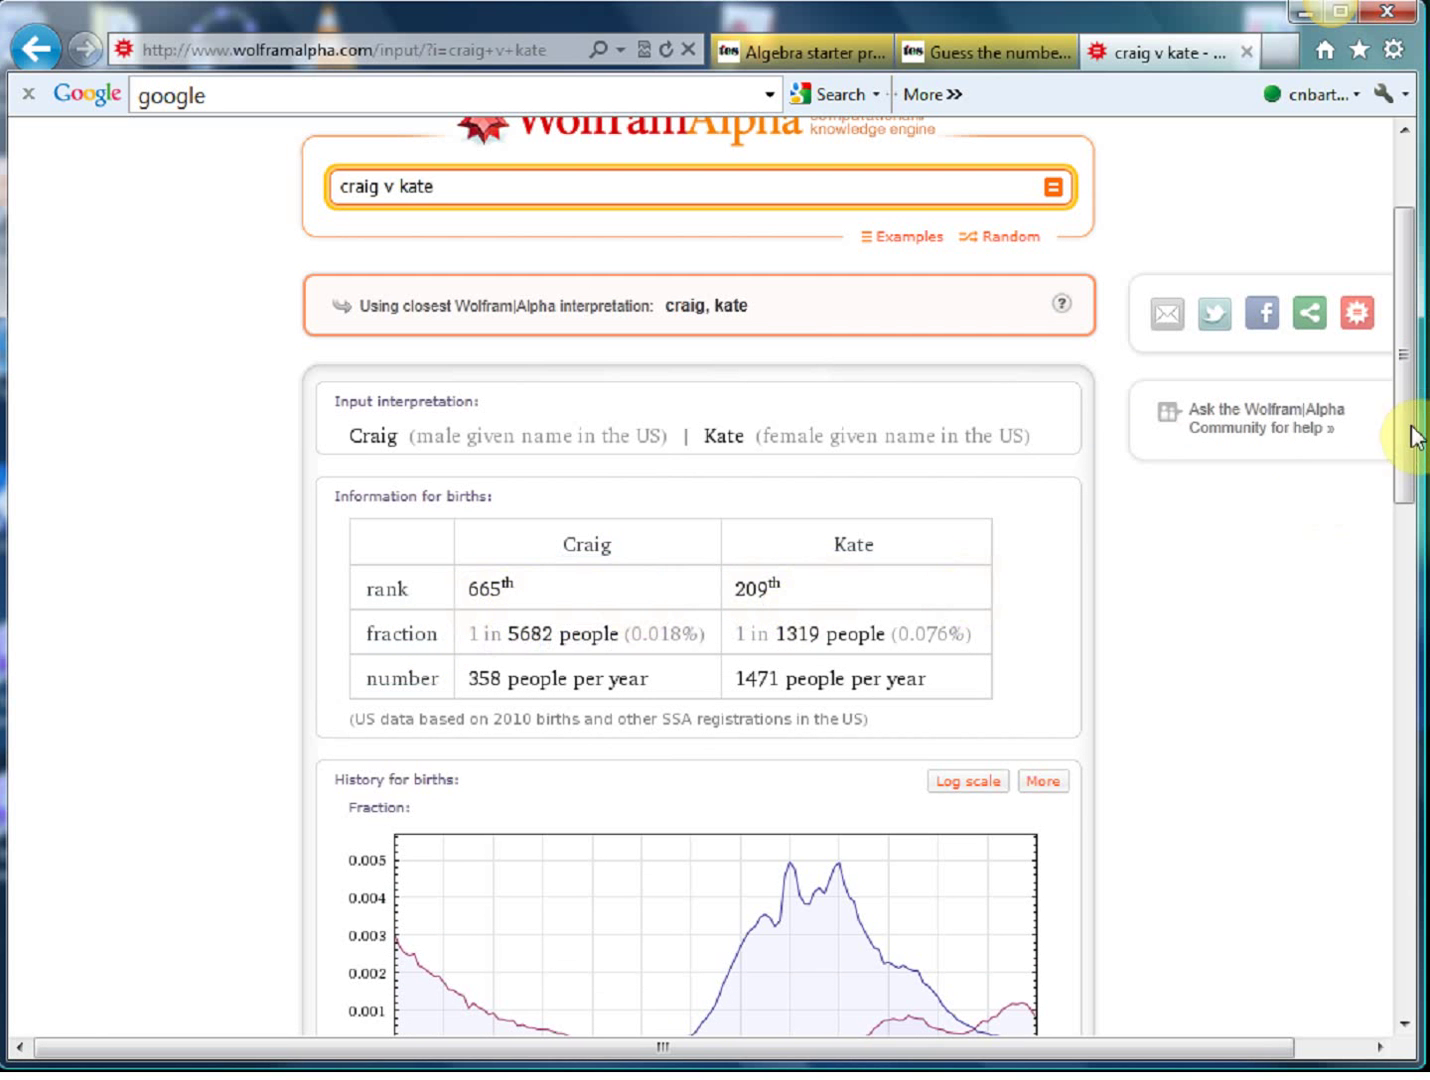
{"action": "left_click_drag", "start_coordinate": [1410, 439], "coordinate": [1416, 458]}
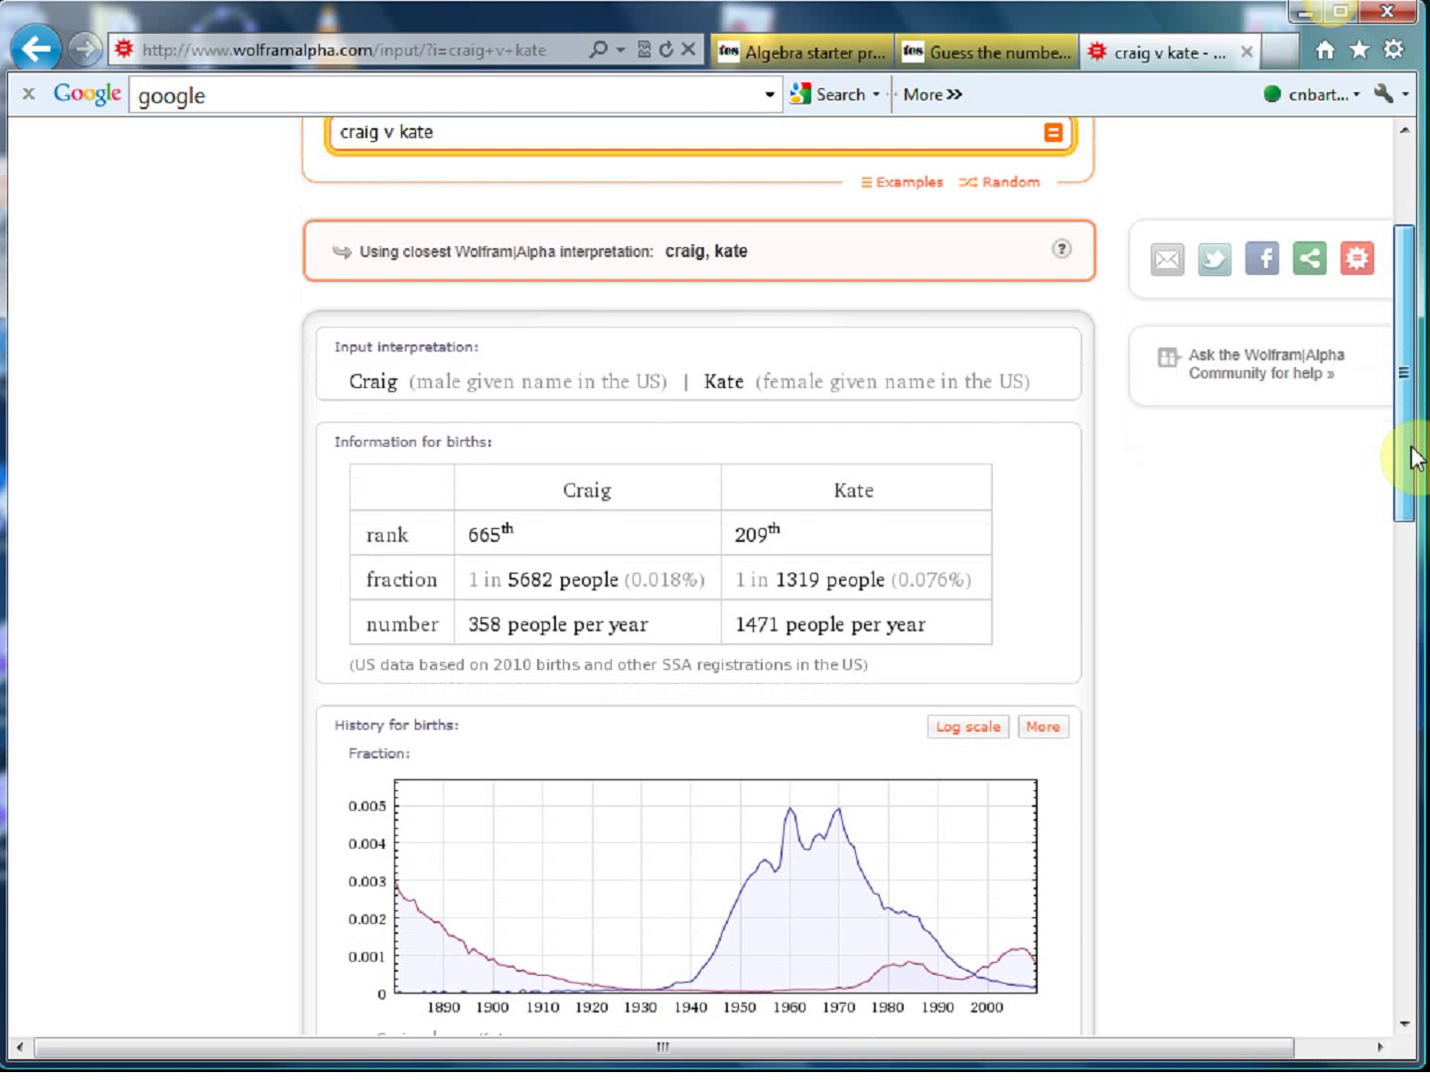
{"action": "left_click_drag", "start_coordinate": [1416, 458], "coordinate": [1410, 562]}
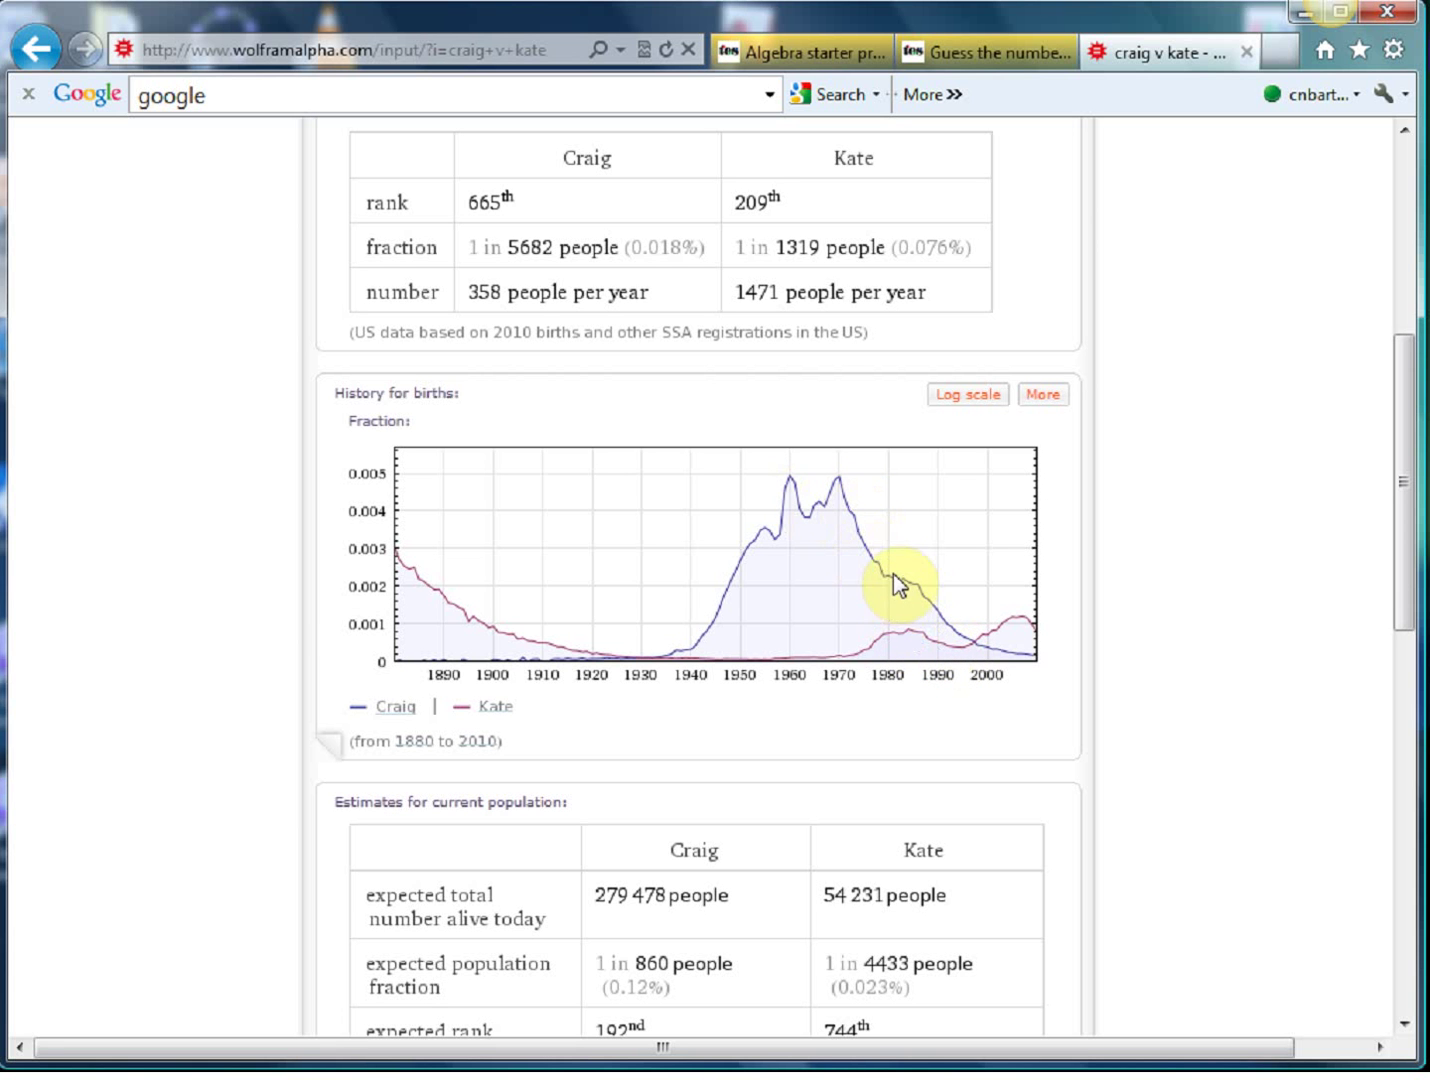
{"action": "left_click", "coordinate": [1405, 527]}
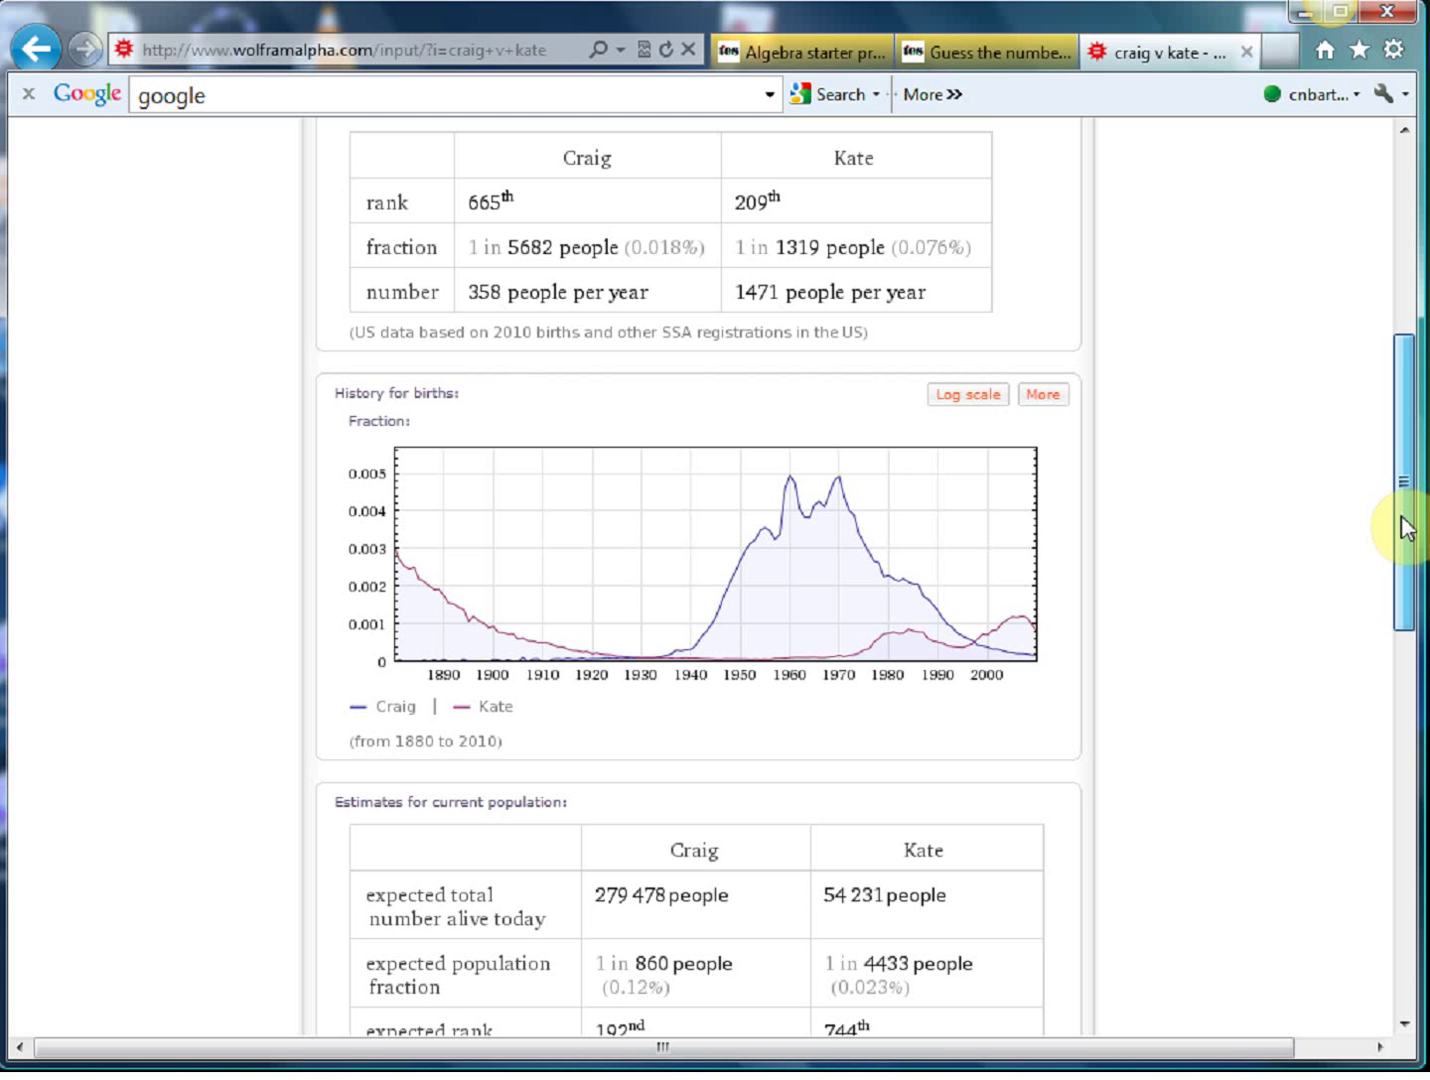
{"action": "left_click_drag", "start_coordinate": [1405, 527], "coordinate": [1396, 638]}
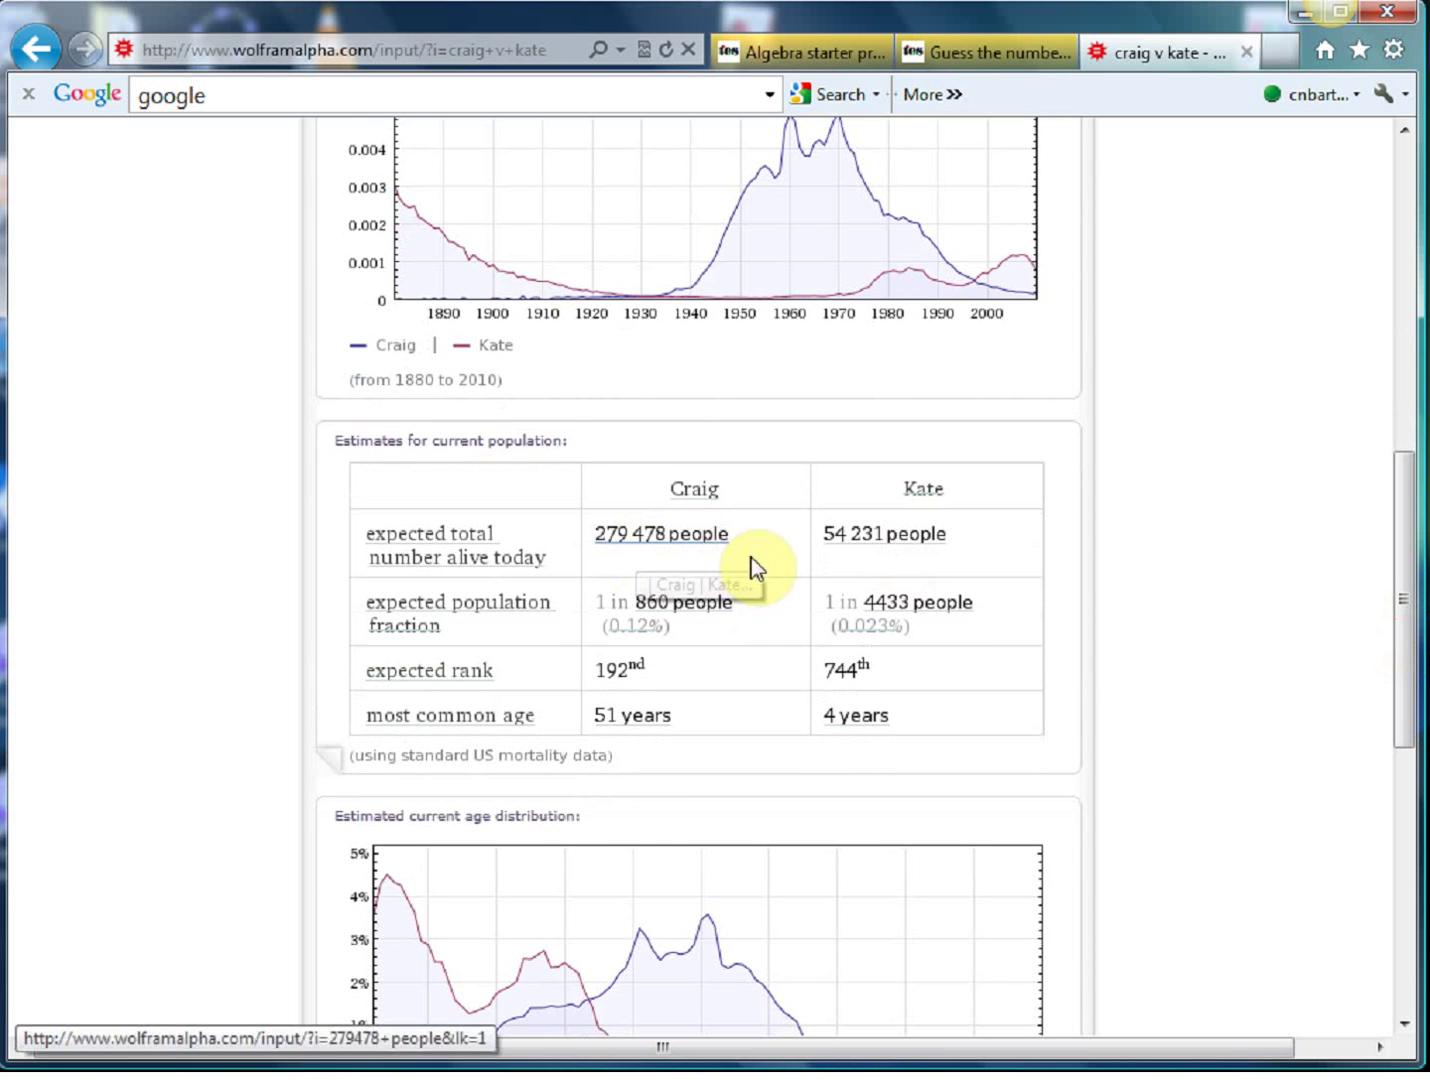
{"action": "left_click", "coordinate": [1405, 530]}
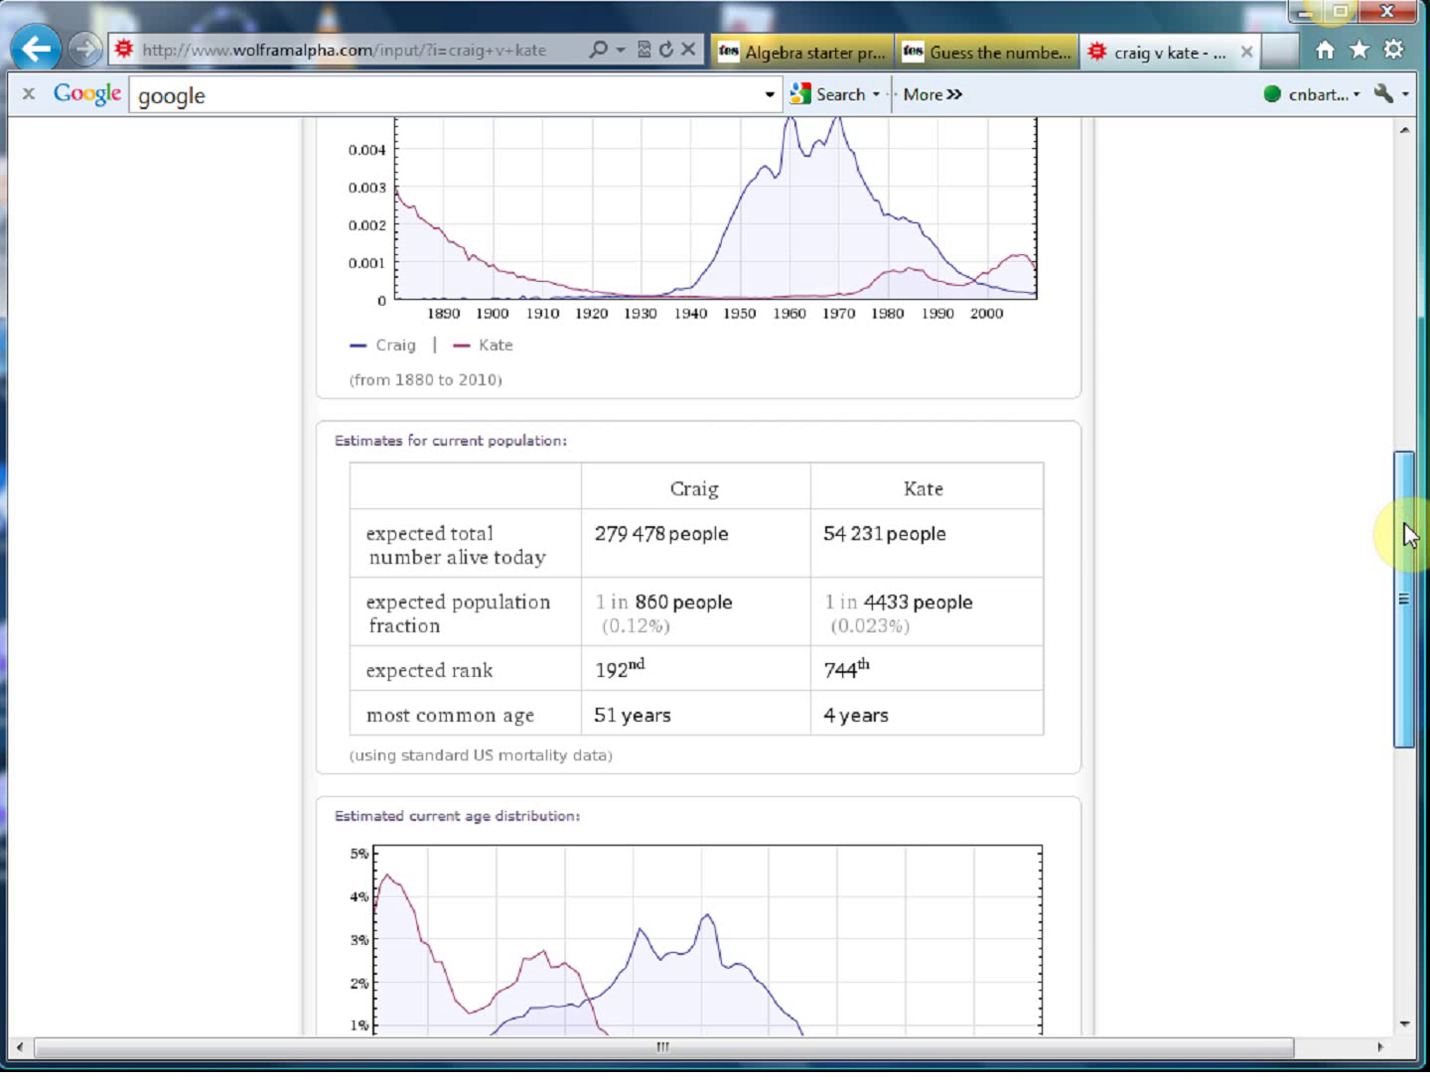
{"action": "left_click_drag", "start_coordinate": [1405, 525], "coordinate": [1407, 593]}
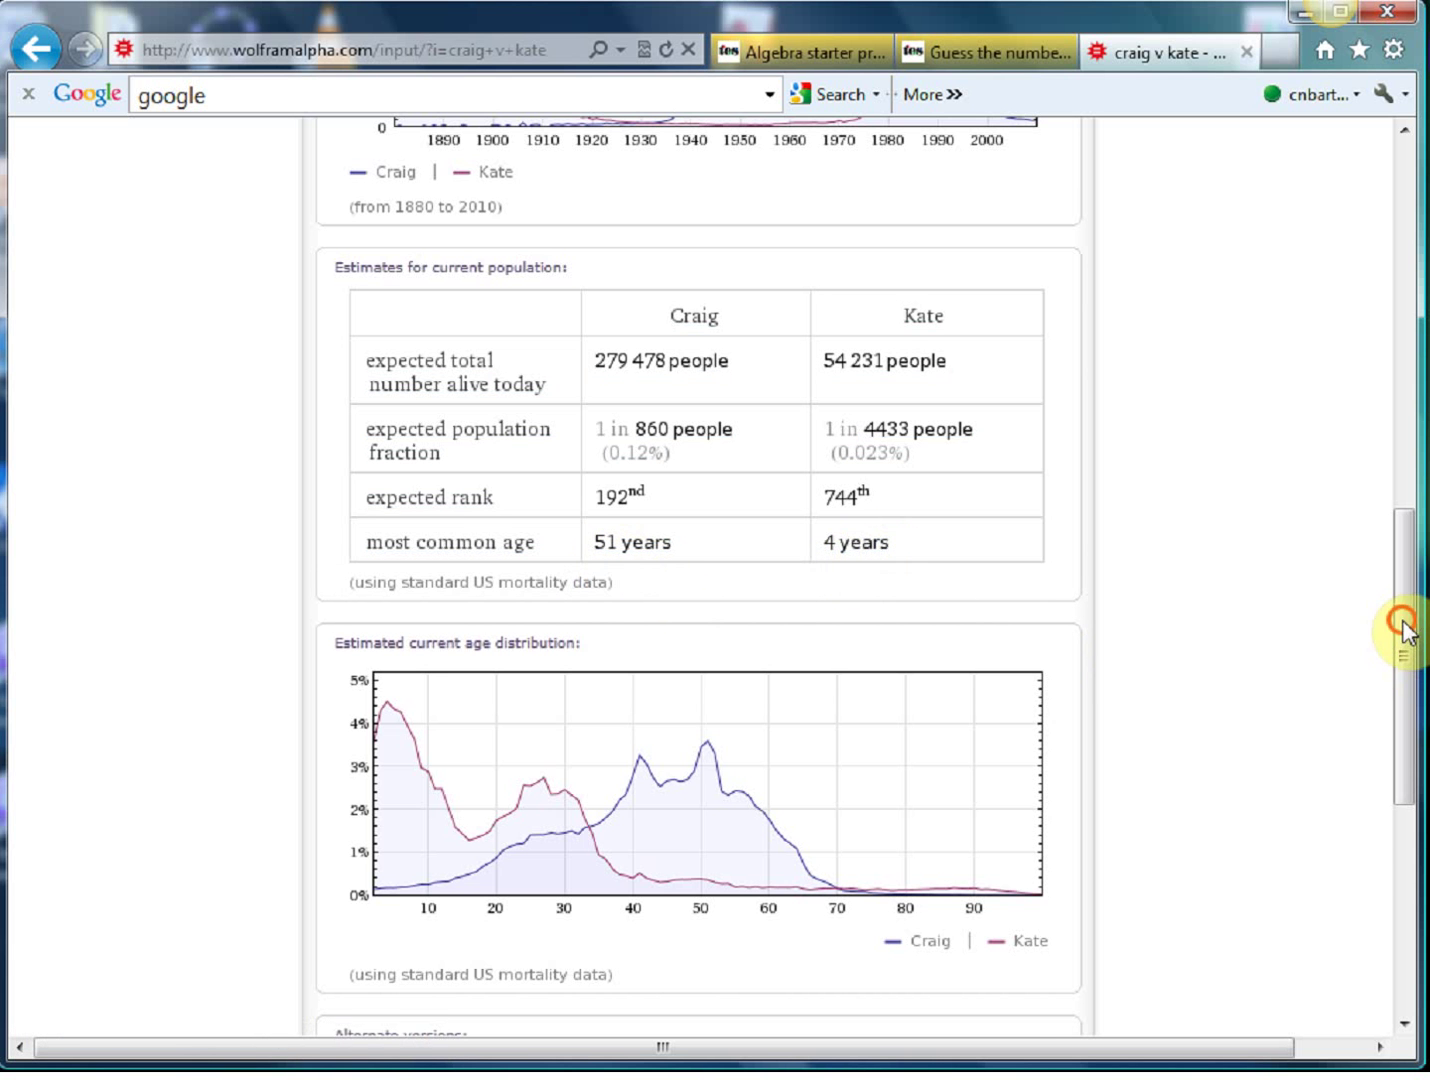
{"action": "left_click_drag", "start_coordinate": [1404, 622], "coordinate": [1401, 697]}
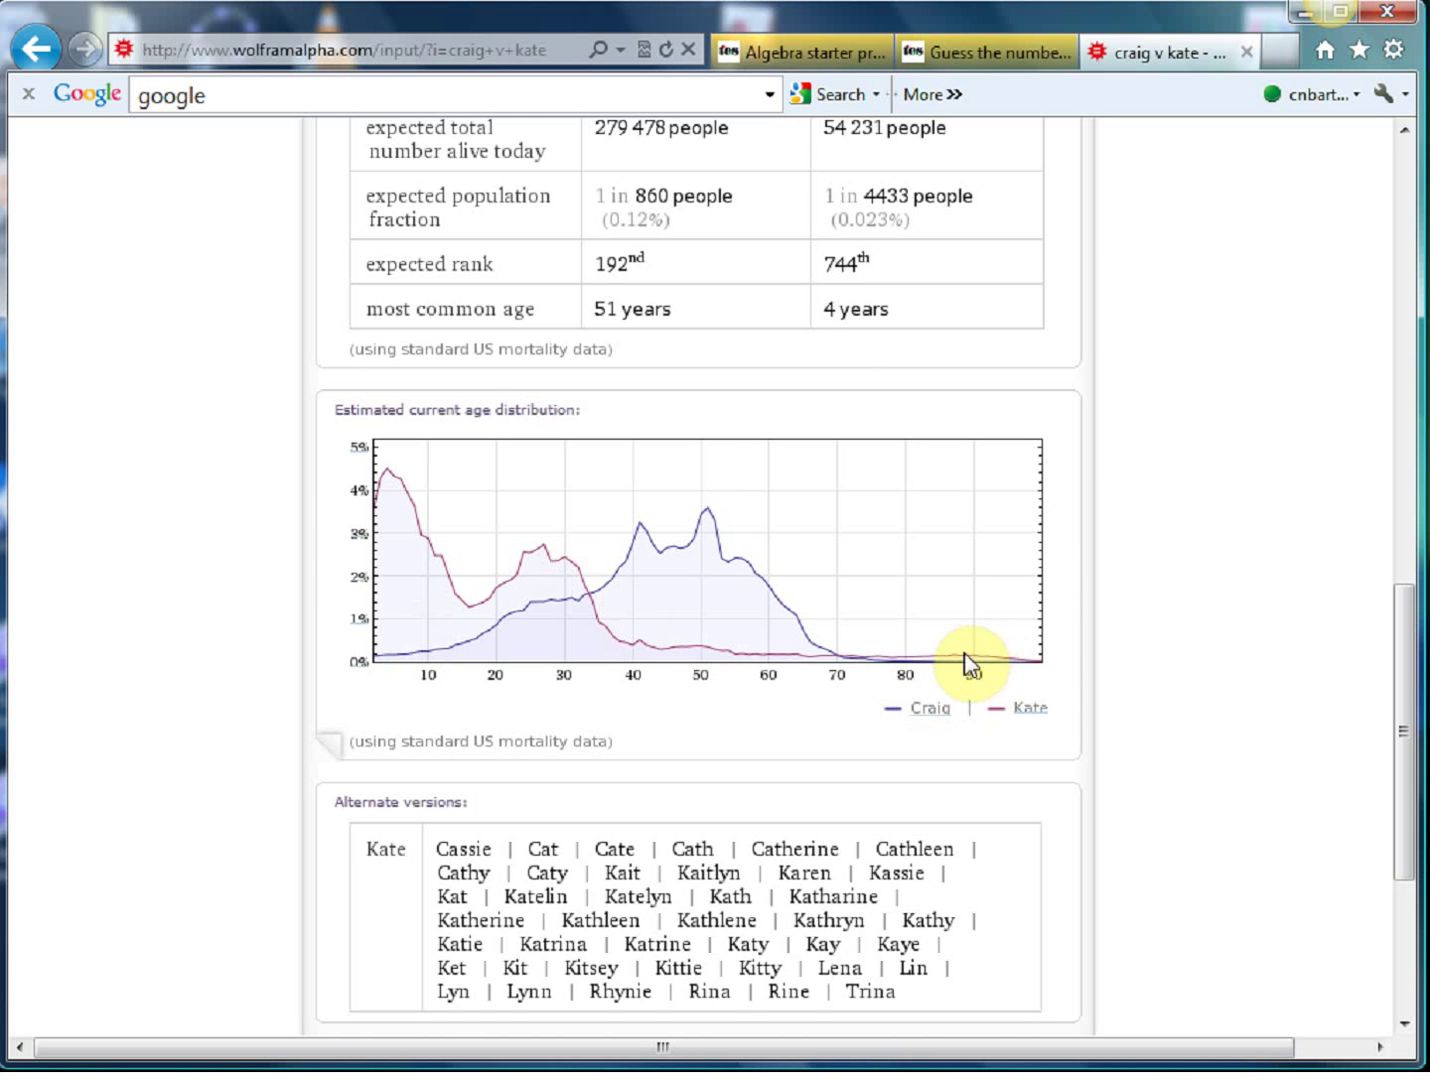
{"action": "left_click", "coordinate": [1401, 718]}
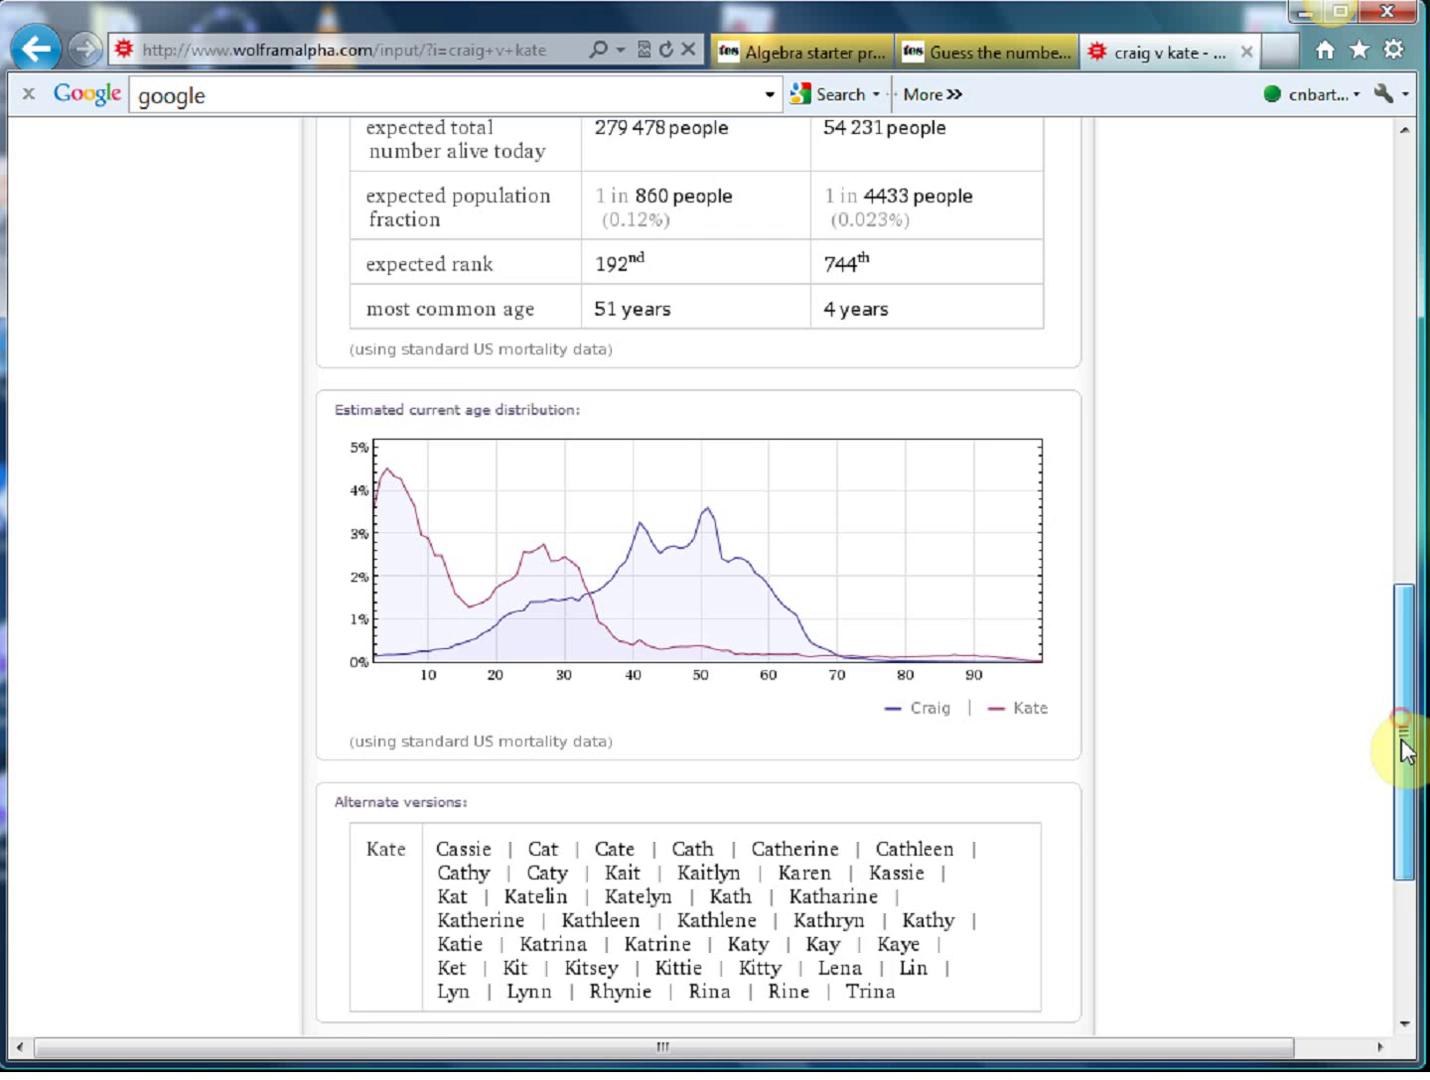
{"action": "left_click_drag", "start_coordinate": [1405, 750], "coordinate": [1412, 172]}
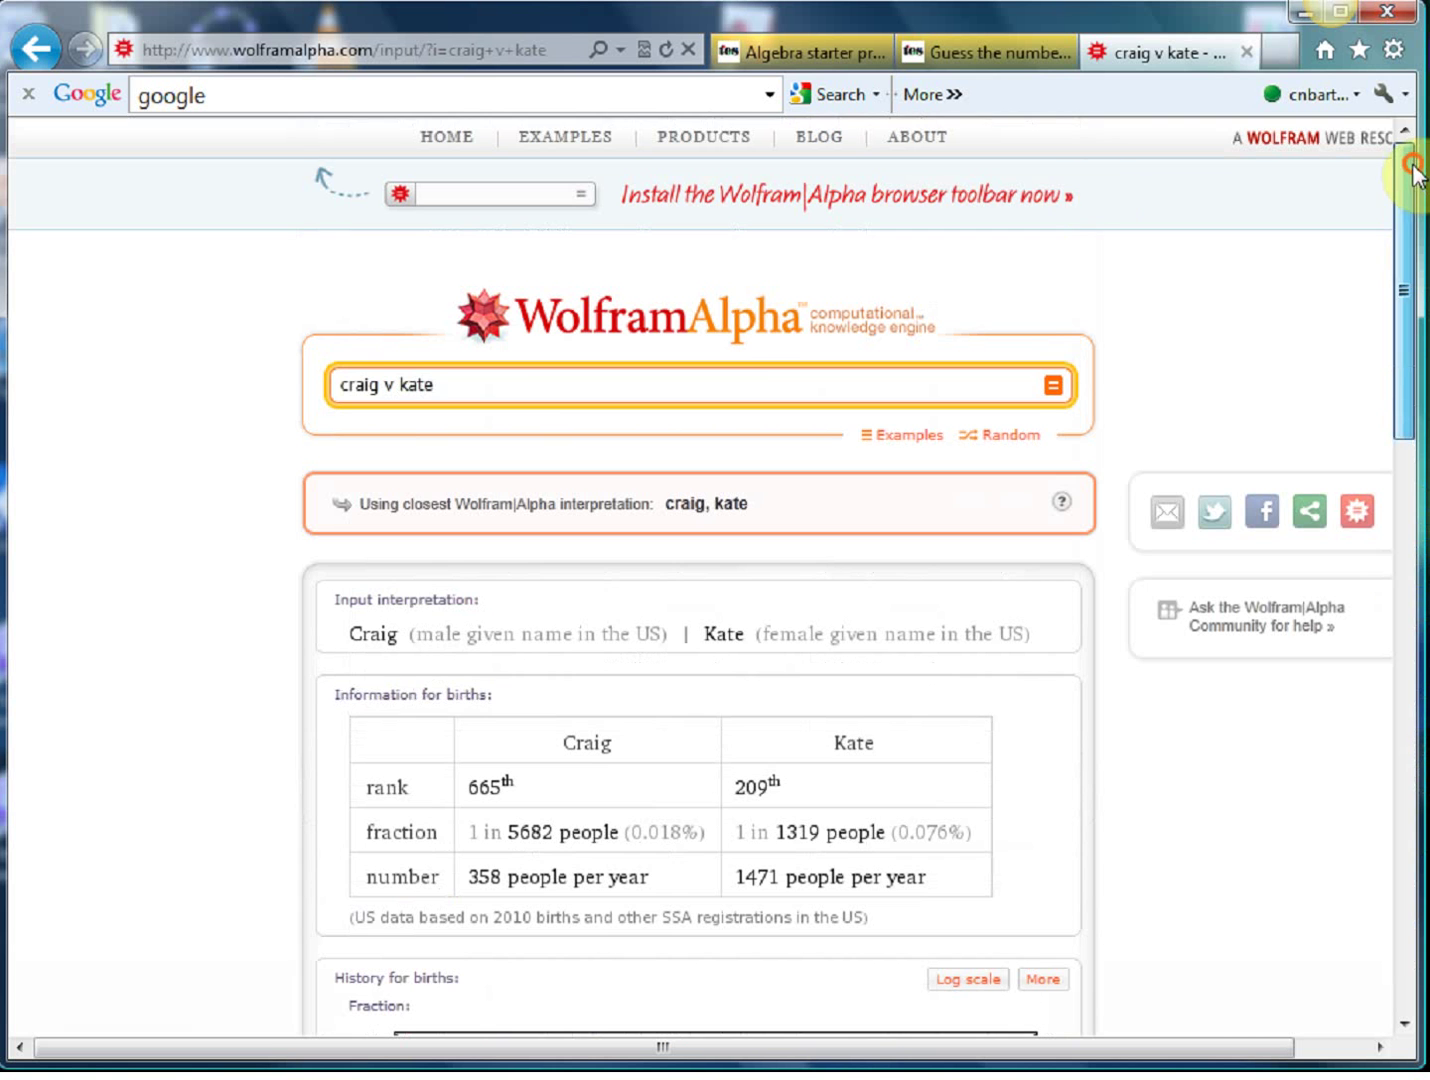
{"action": "left_click", "coordinate": [440, 387]}
Replace the query with 'mathematics', submit it, and scroll through examples like 125 + 375
{"action": "left_click", "coordinate": [315, 385], "text": "shift"}
{"action": "type", "text": "m"}
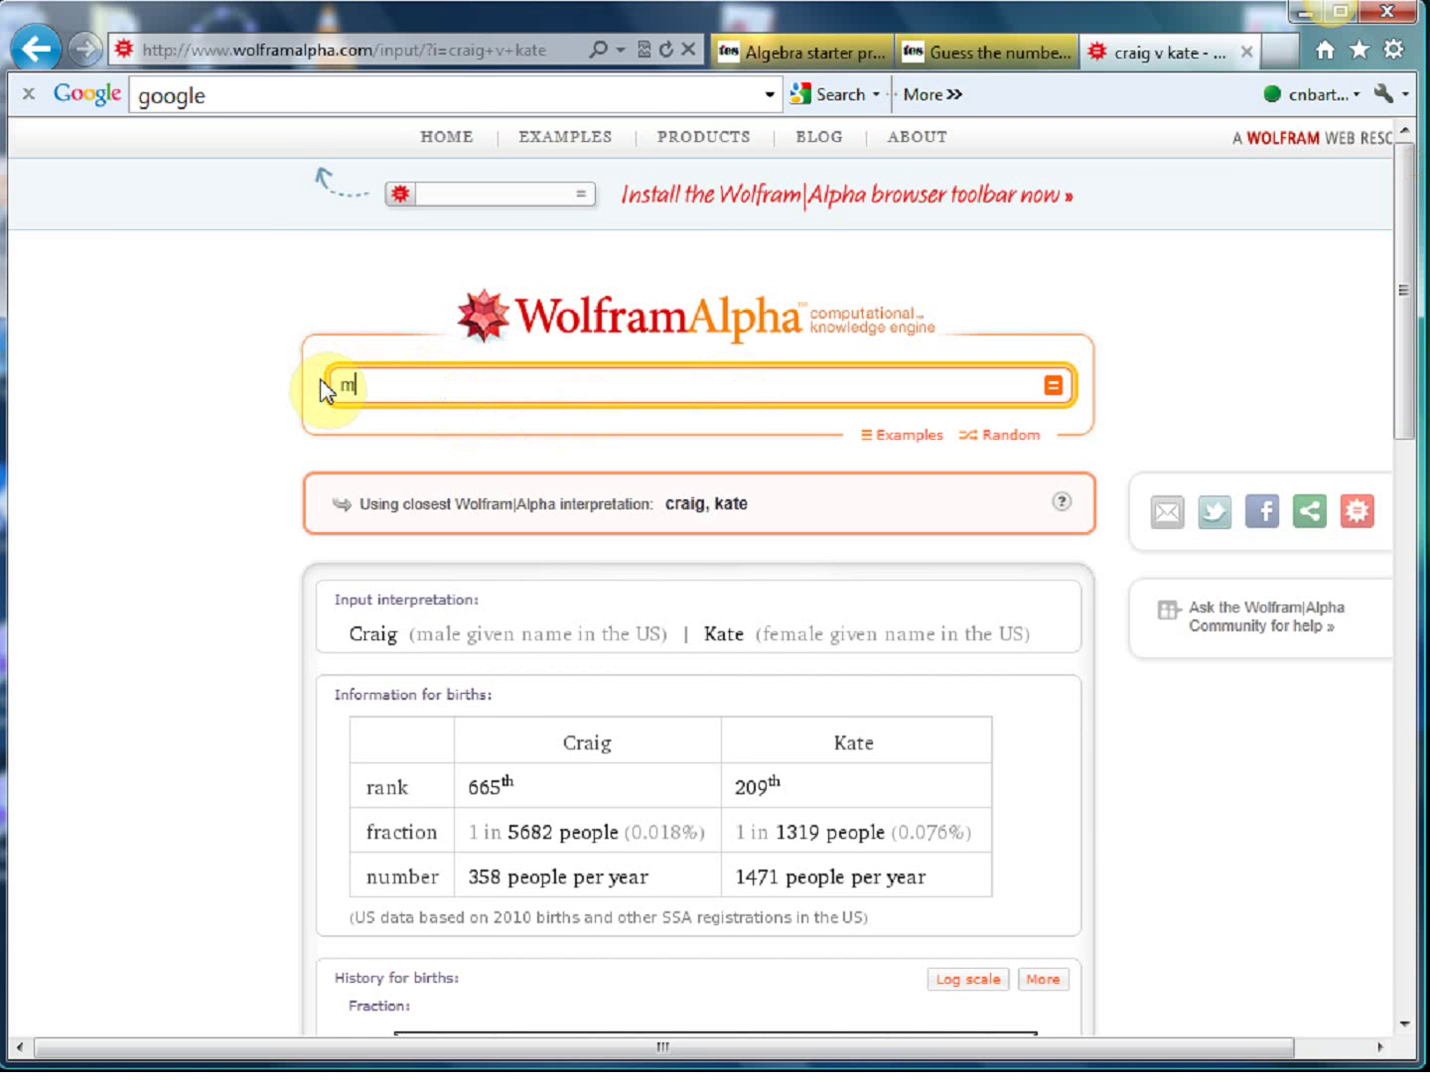
{"action": "type", "text": "athematics"}
{"action": "left_click", "coordinate": [1055, 390]}
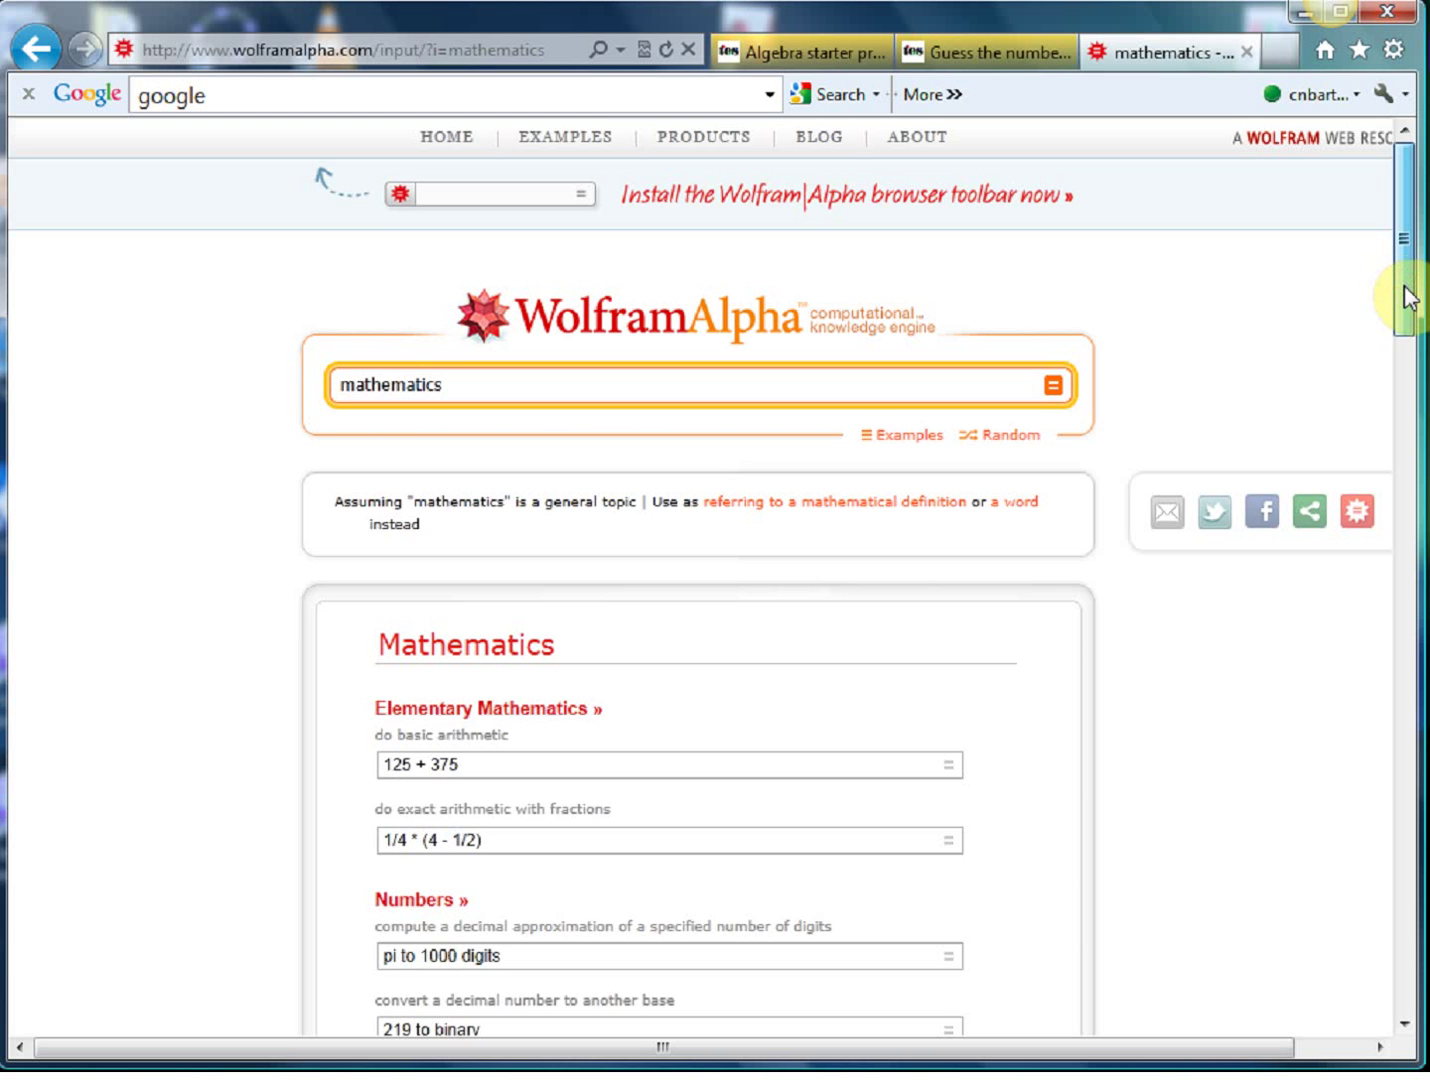
{"action": "left_click_drag", "start_coordinate": [1410, 298], "coordinate": [1408, 362]}
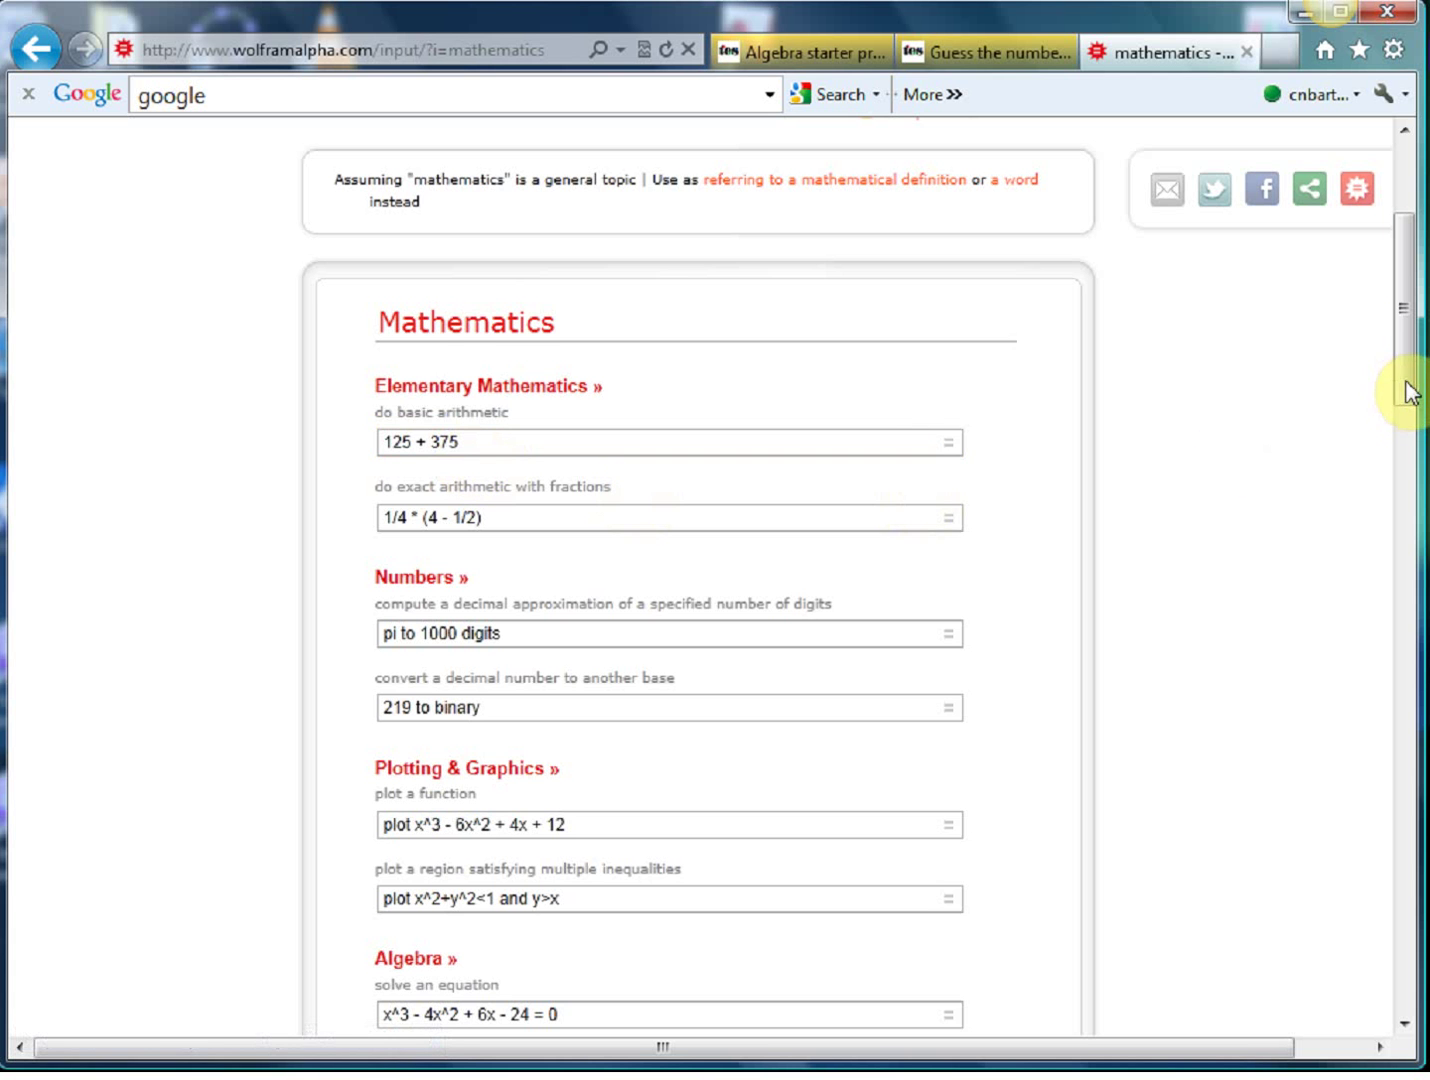
{"action": "left_click_drag", "start_coordinate": [1407, 389], "coordinate": [1406, 425]}
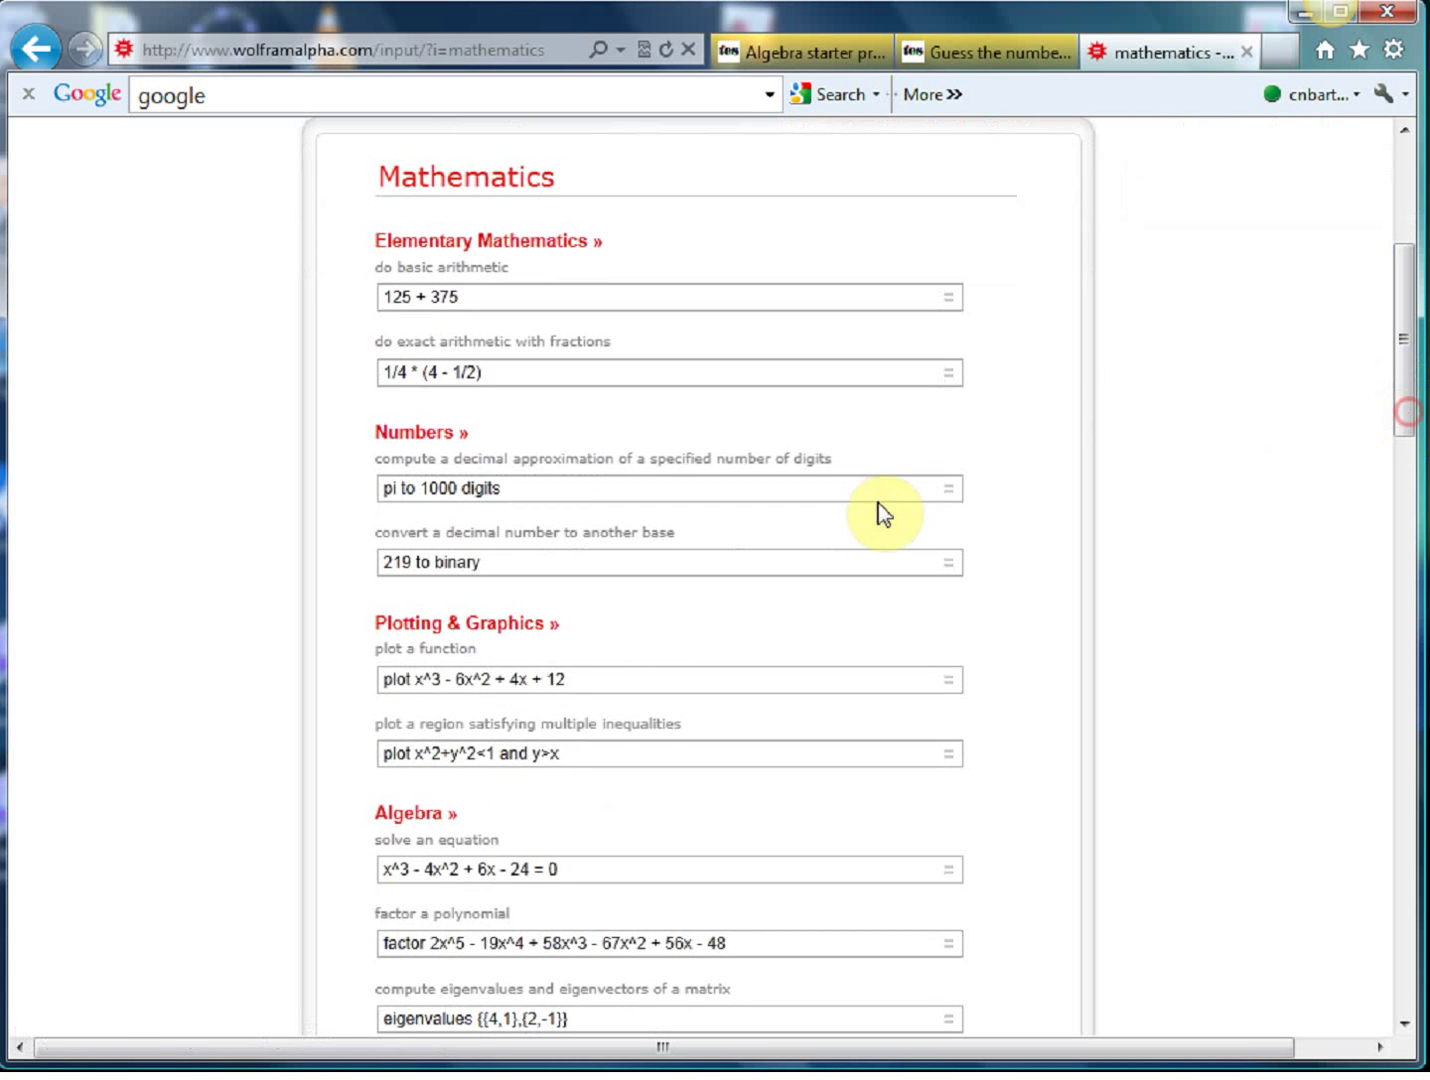
Compute the 'pi to 1000 digits' example, scroll its result, and go back
{"action": "left_click", "coordinate": [945, 489]}
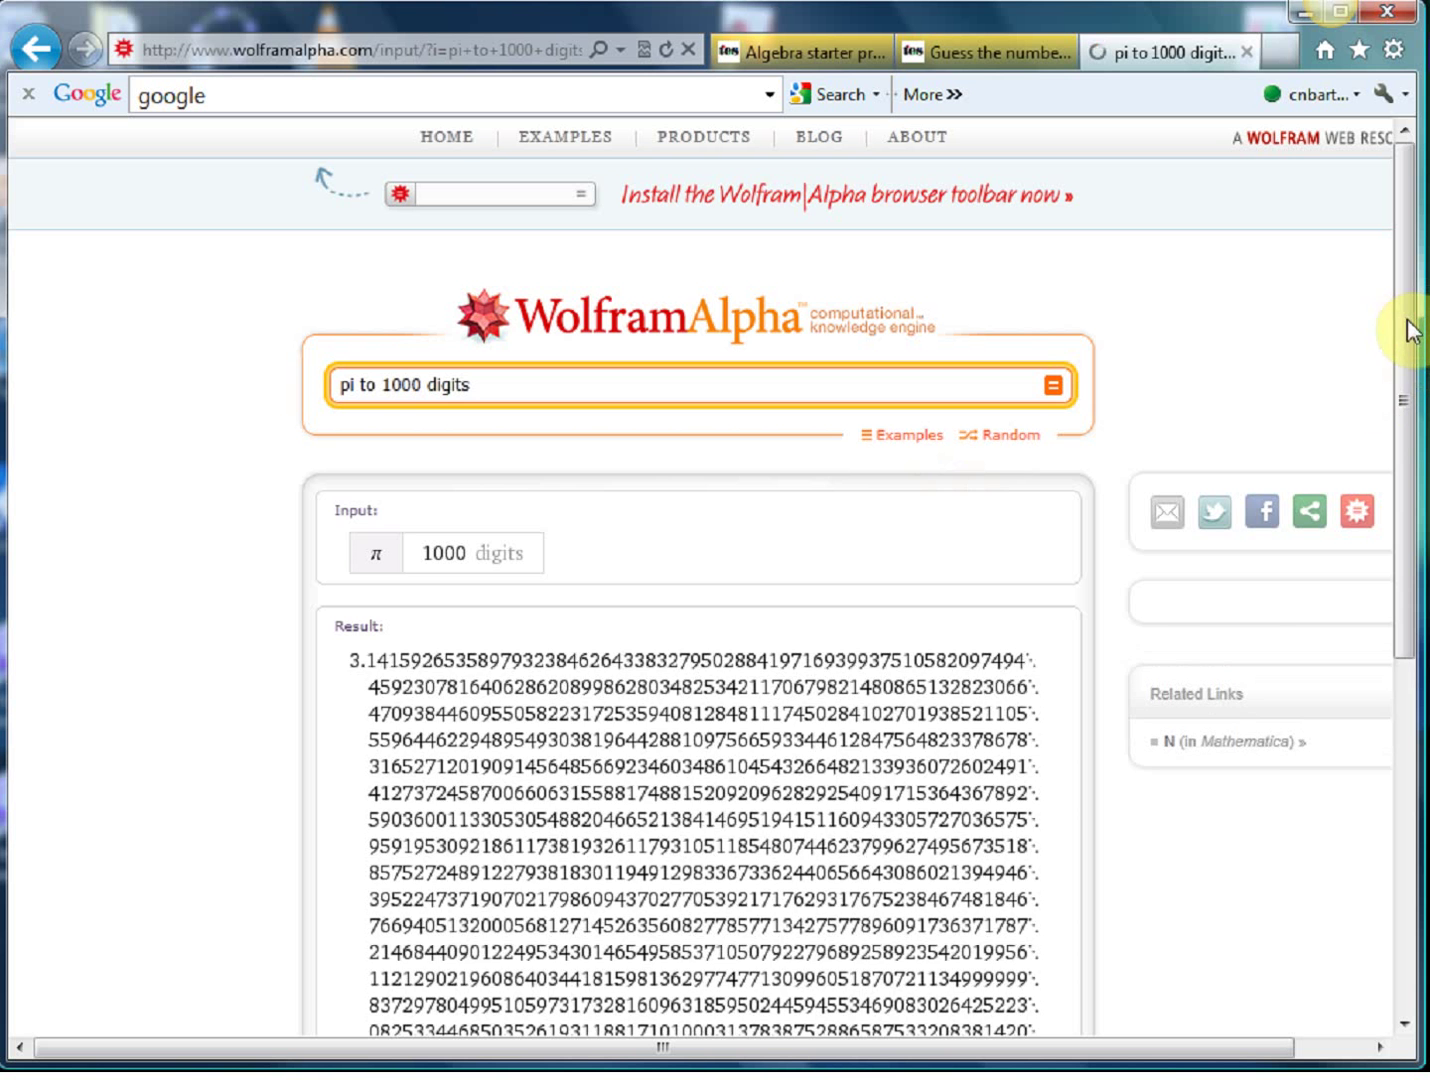
{"action": "left_click_drag", "start_coordinate": [1407, 330], "coordinate": [1404, 549]}
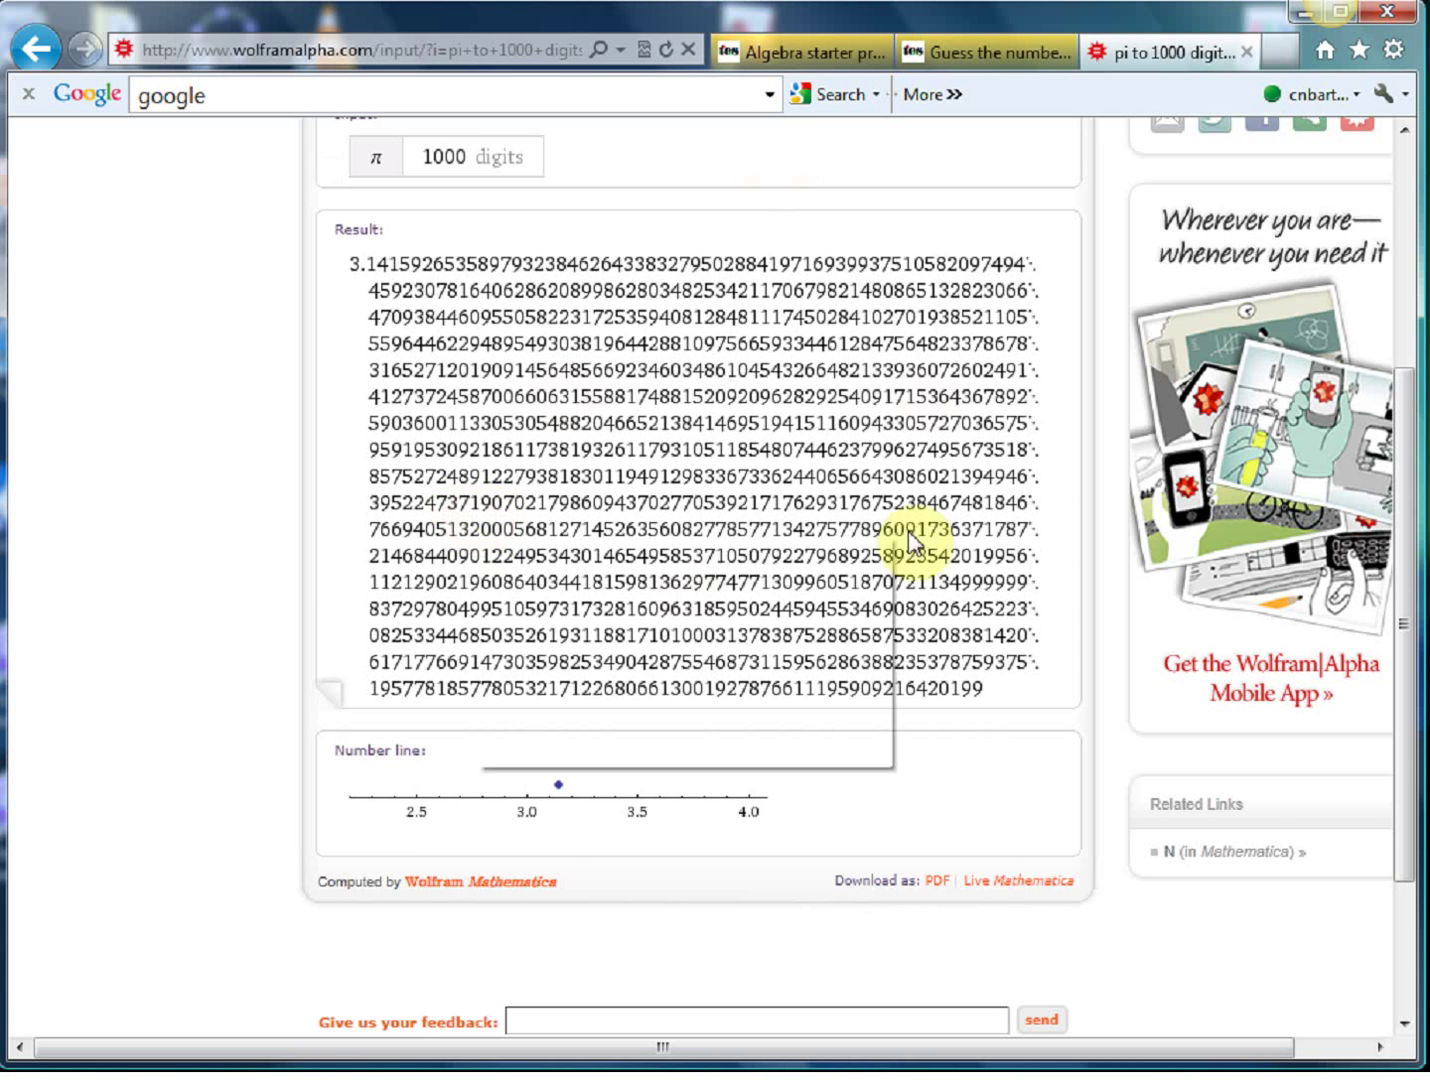
{"action": "left_click_drag", "start_coordinate": [1405, 524], "coordinate": [1407, 249]}
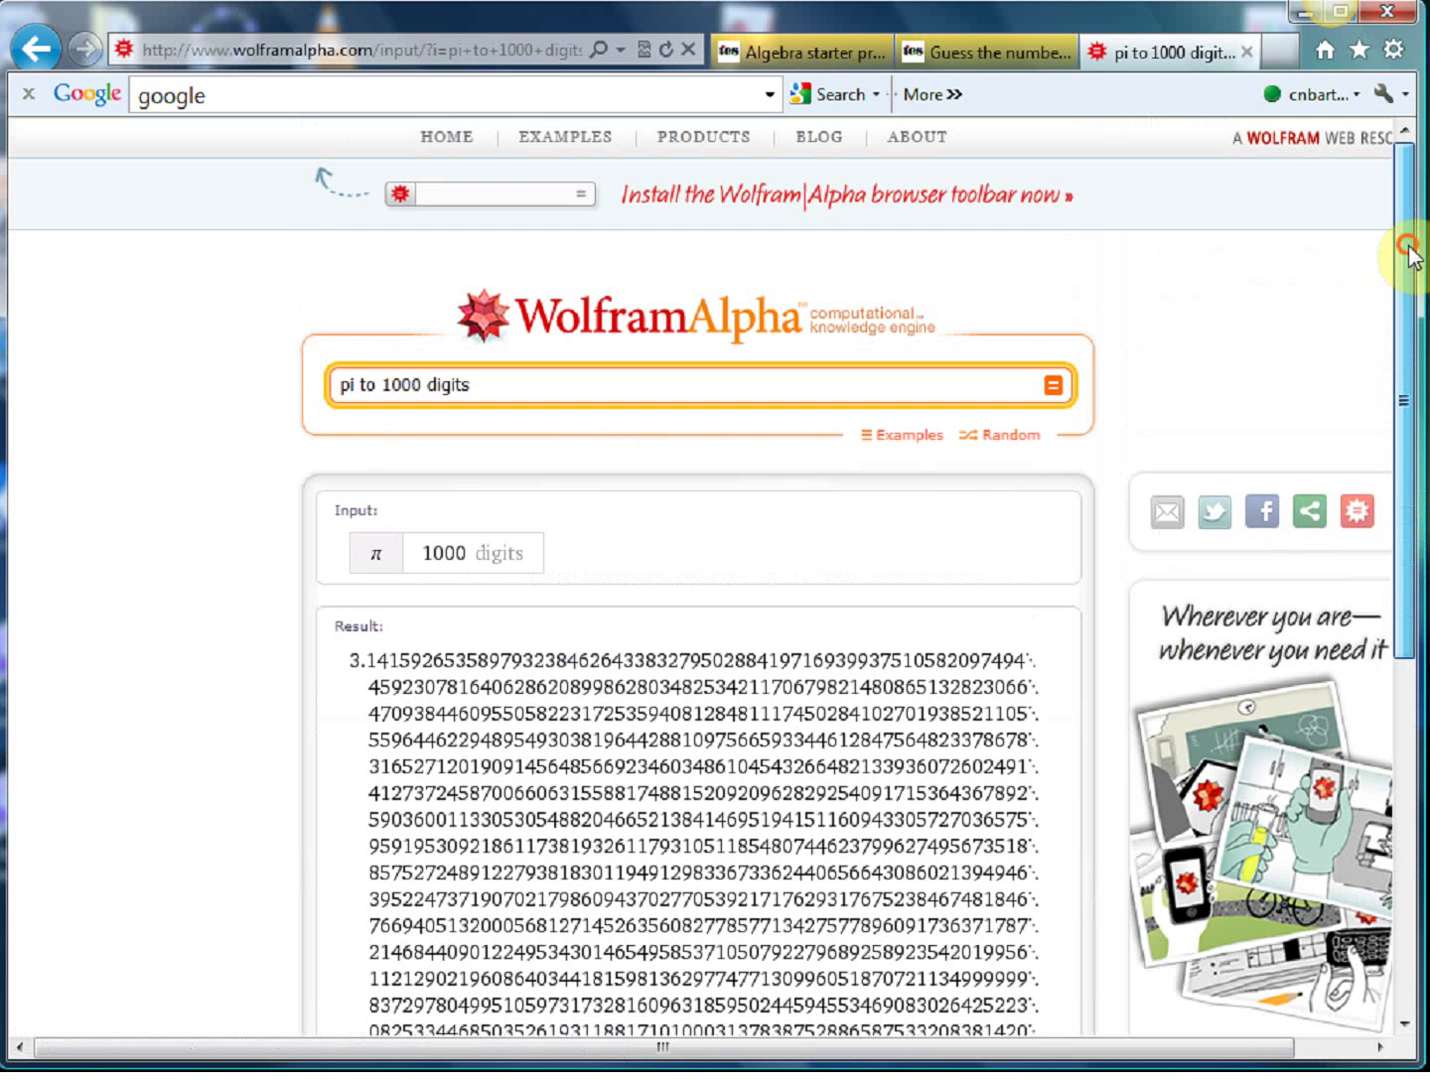
{"action": "left_click", "coordinate": [37, 50]}
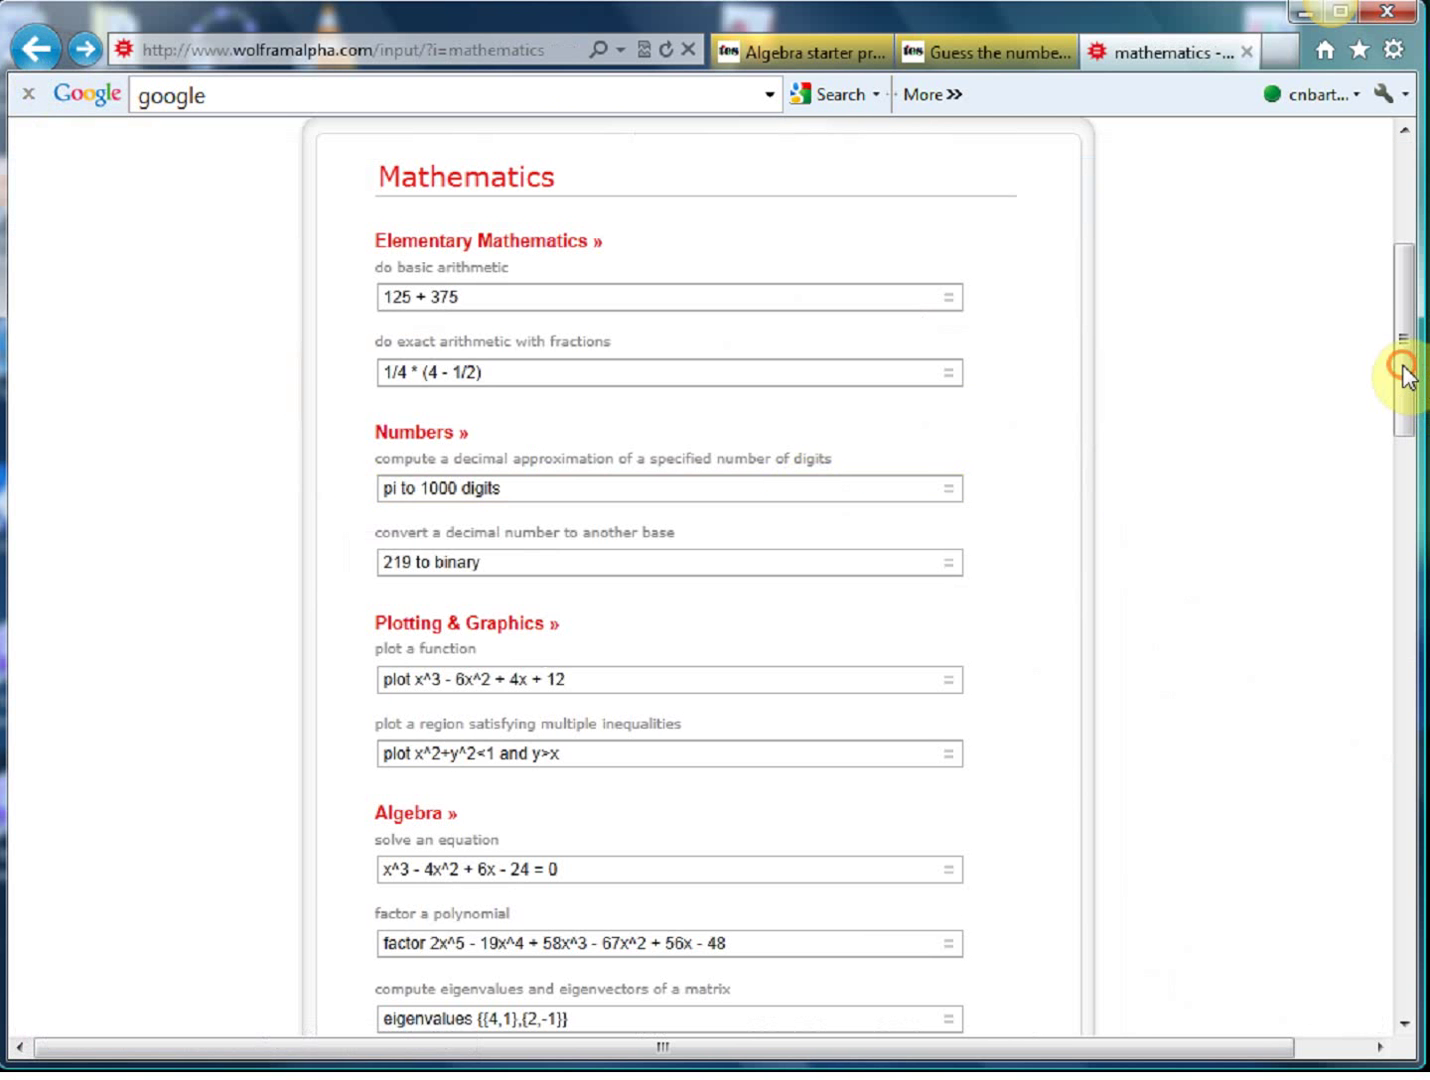
Scroll to Plotting & Graphics and compute 'plot x^3 - 6x^2 + 4x + 12'
{"action": "left_click_drag", "start_coordinate": [1407, 379], "coordinate": [1406, 428]}
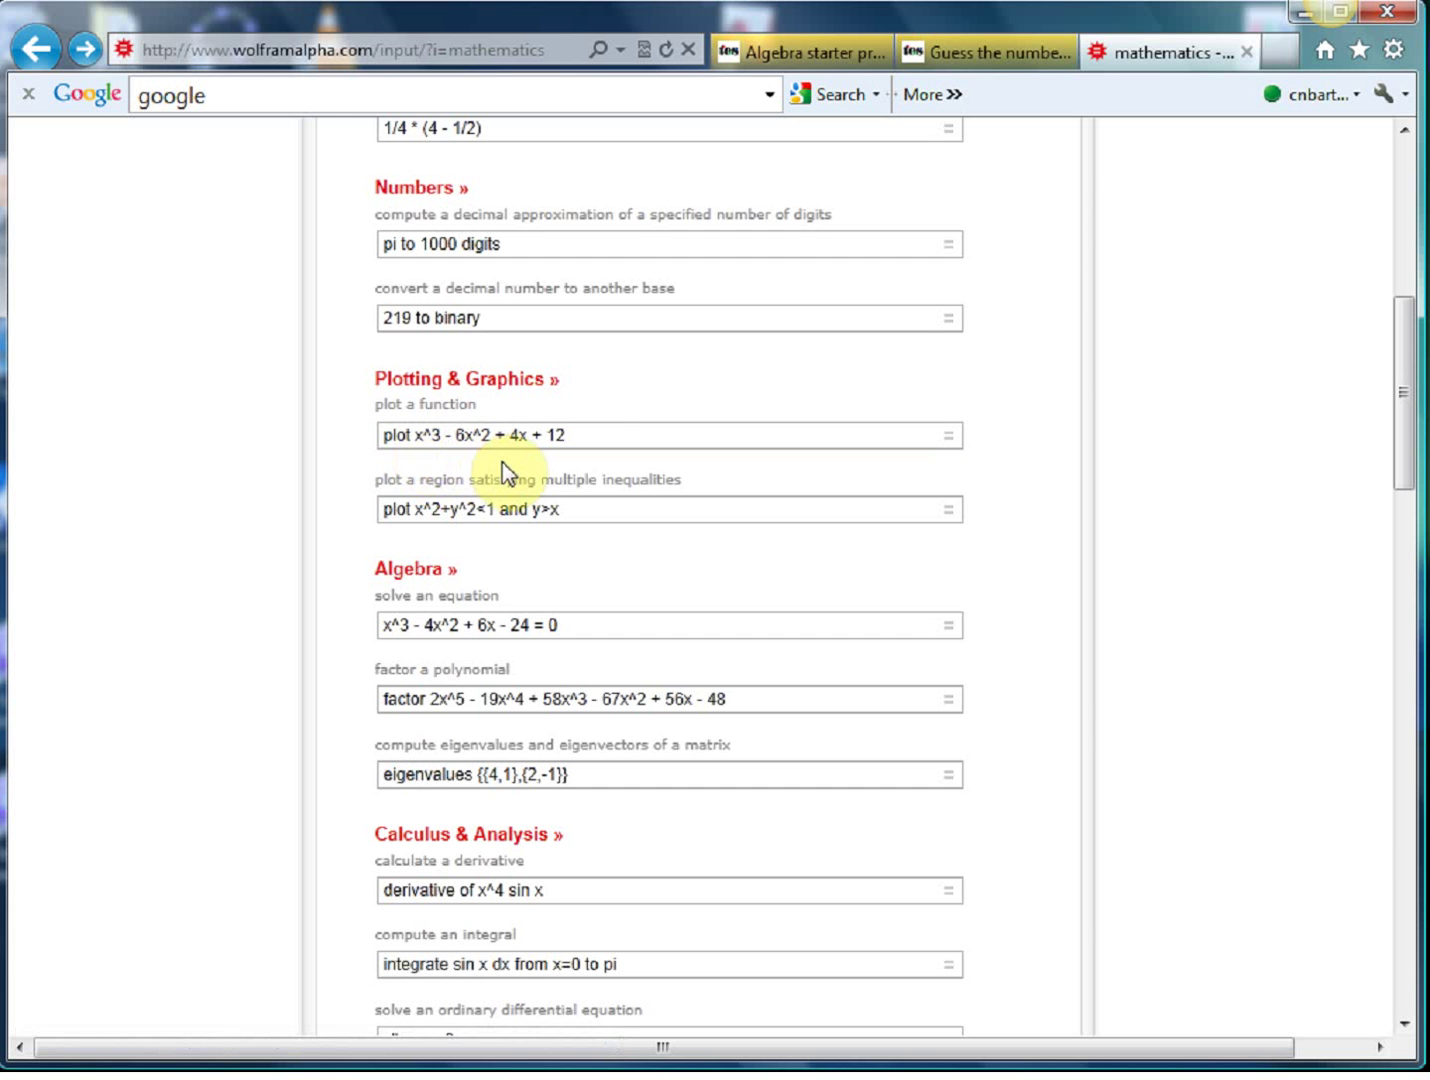
{"action": "left_click", "coordinate": [948, 437]}
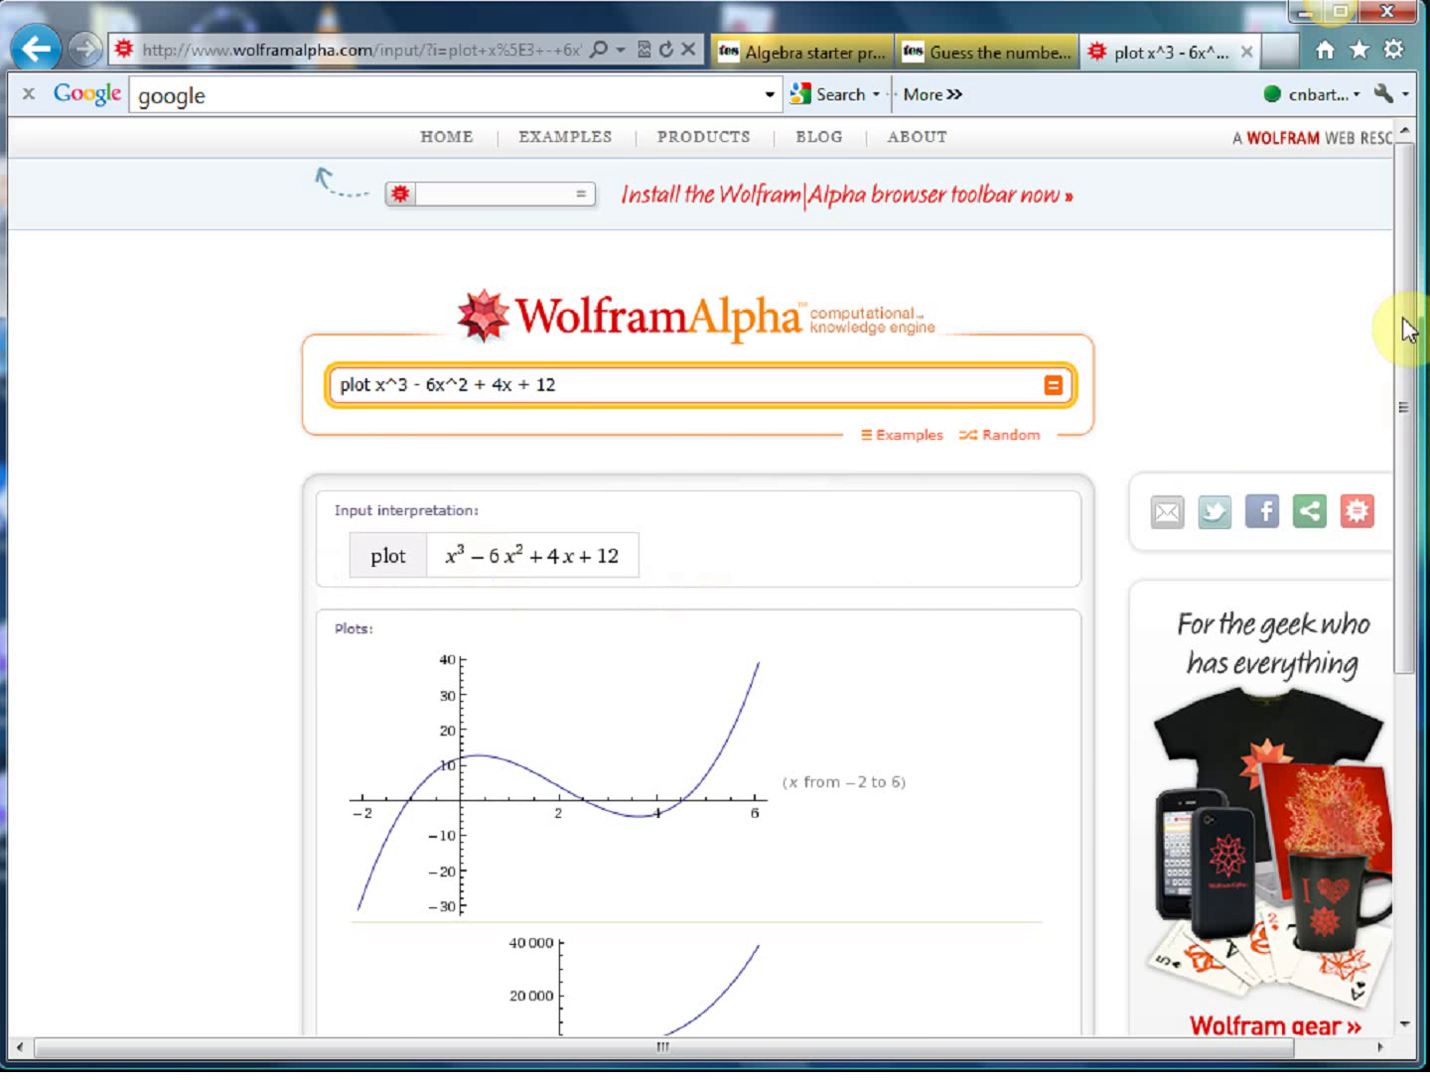
{"action": "left_click_drag", "start_coordinate": [1404, 320], "coordinate": [1405, 467]}
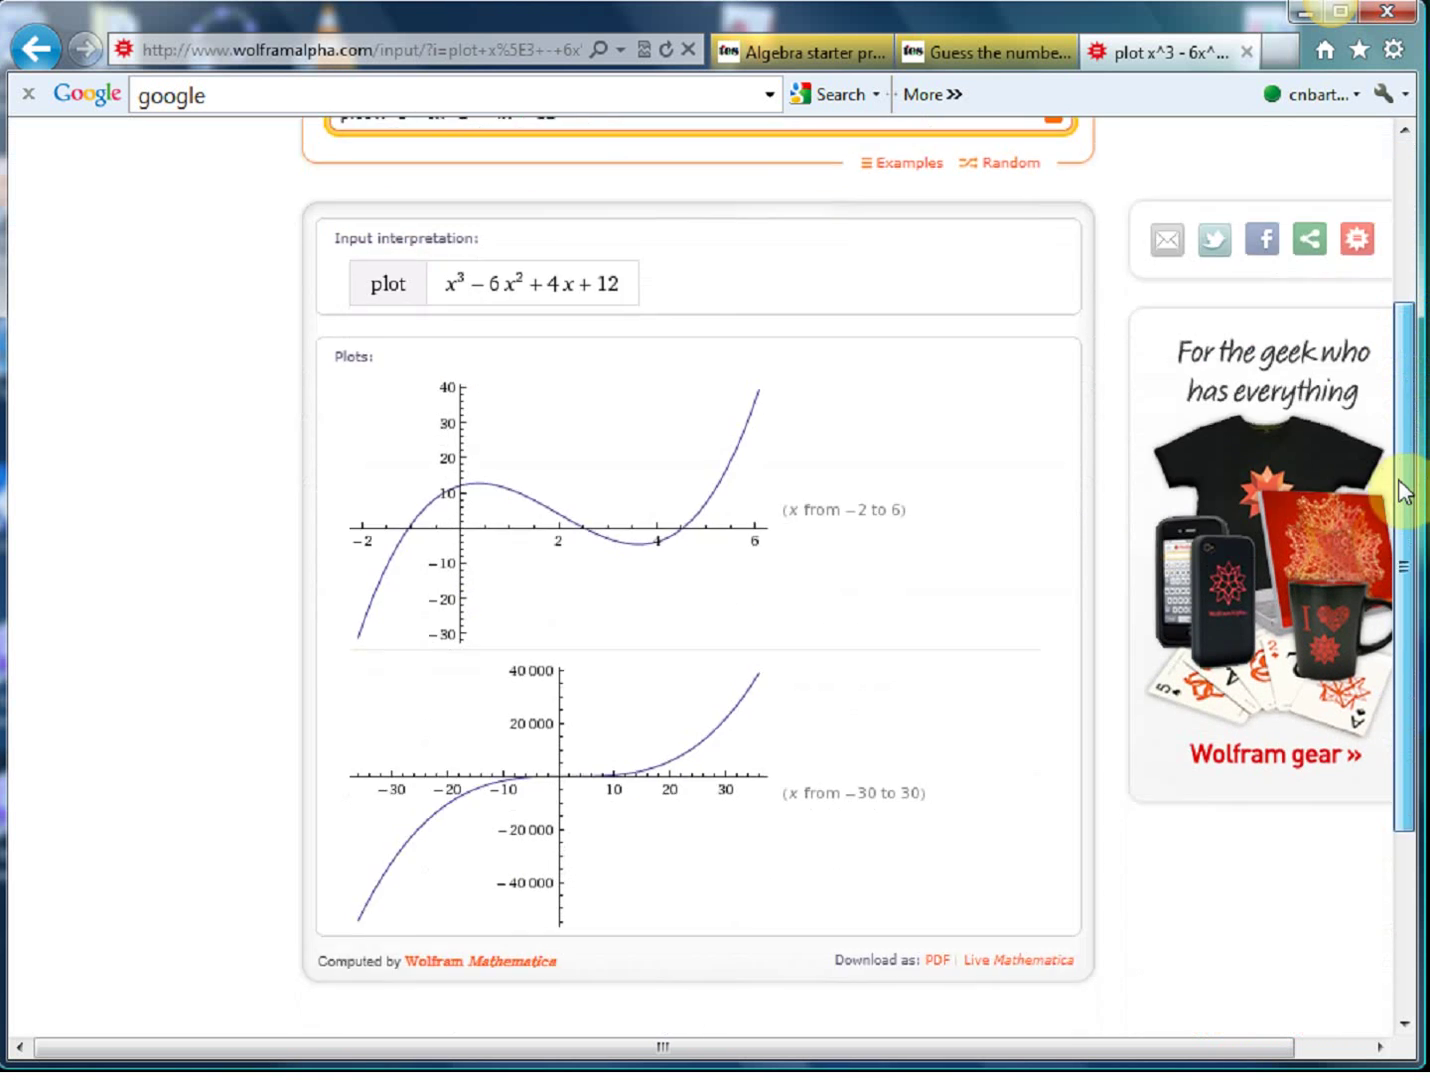
{"action": "left_click_drag", "start_coordinate": [1405, 490], "coordinate": [1392, 384]}
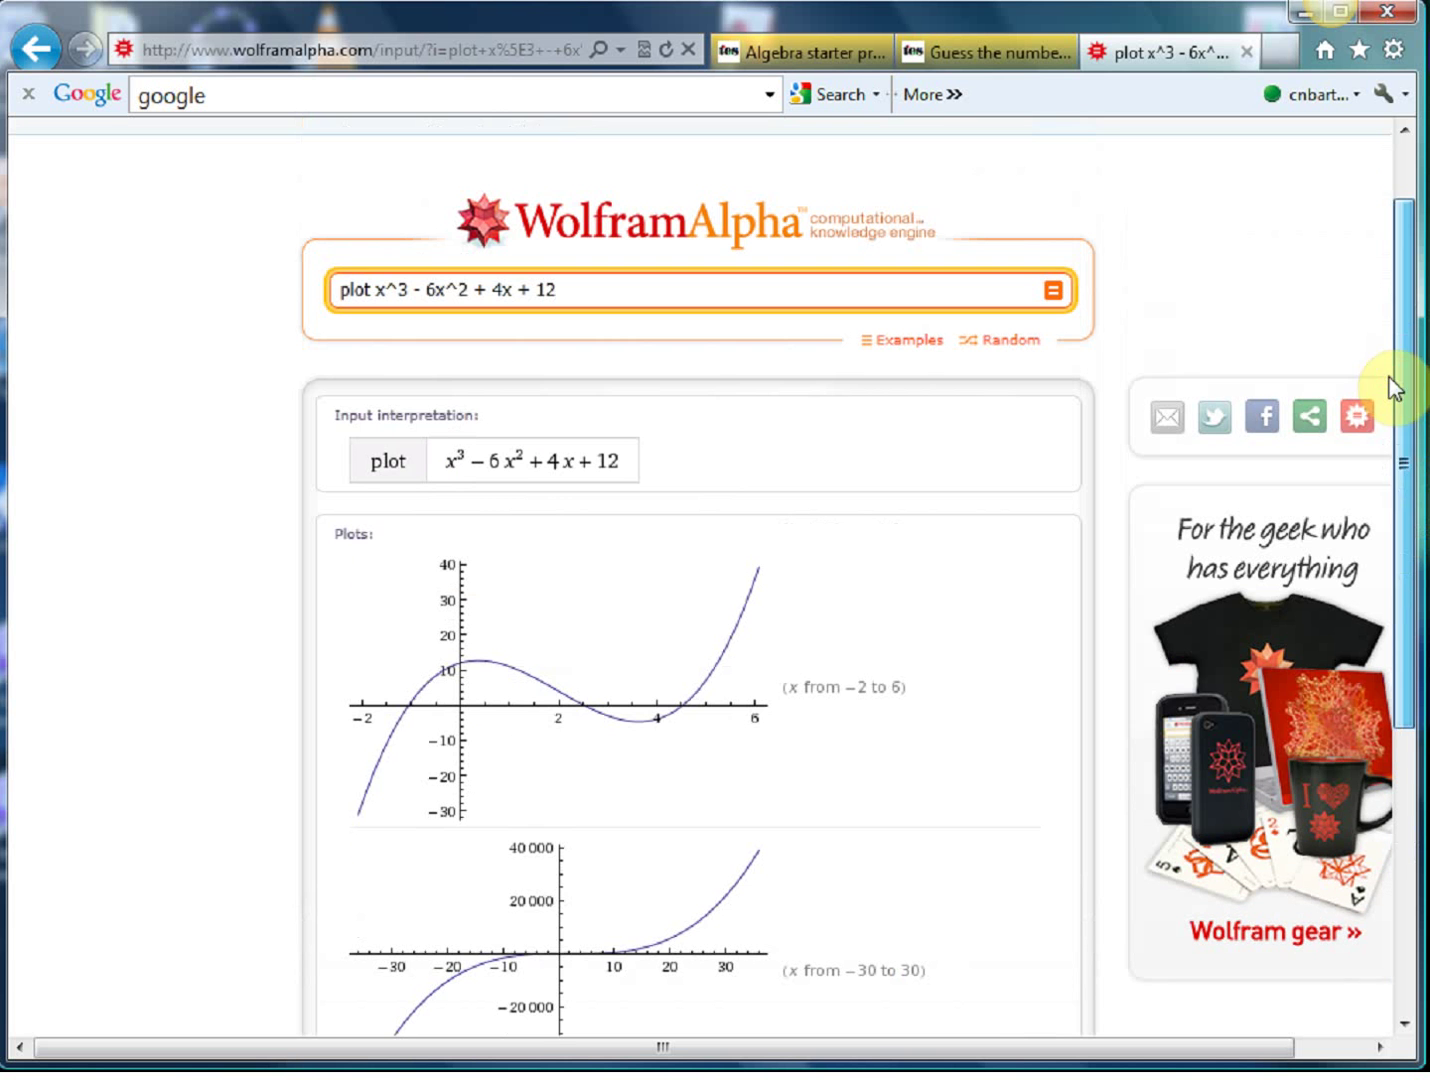
{"action": "left_click", "coordinate": [35, 50]}
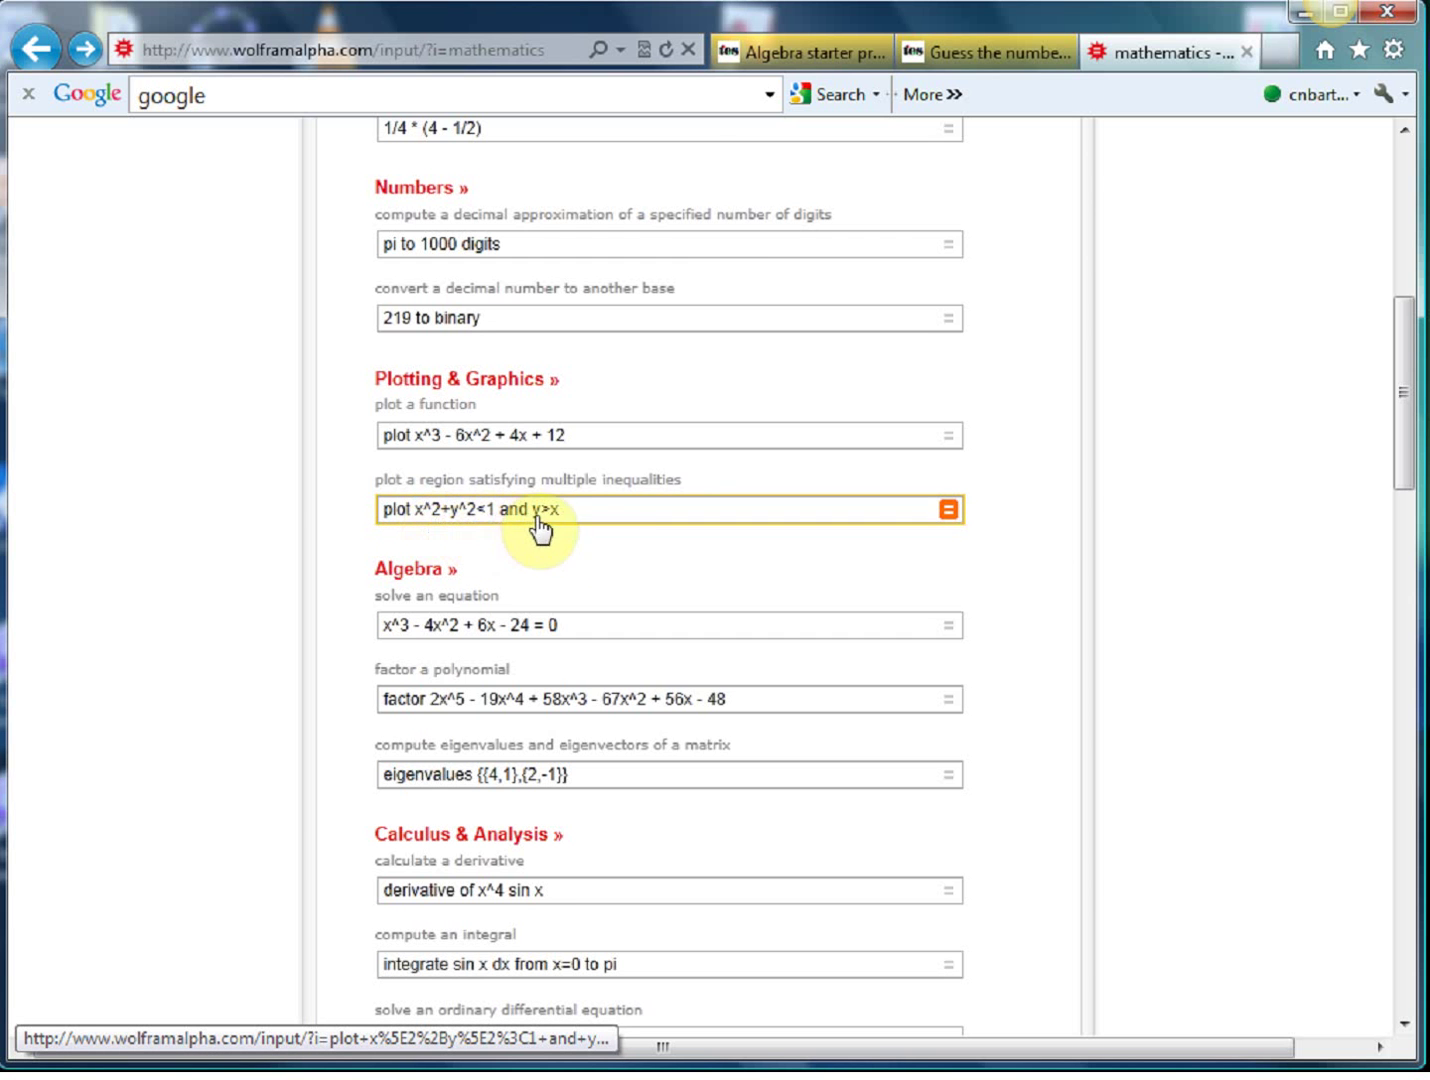
{"action": "left_click", "coordinate": [949, 512]}
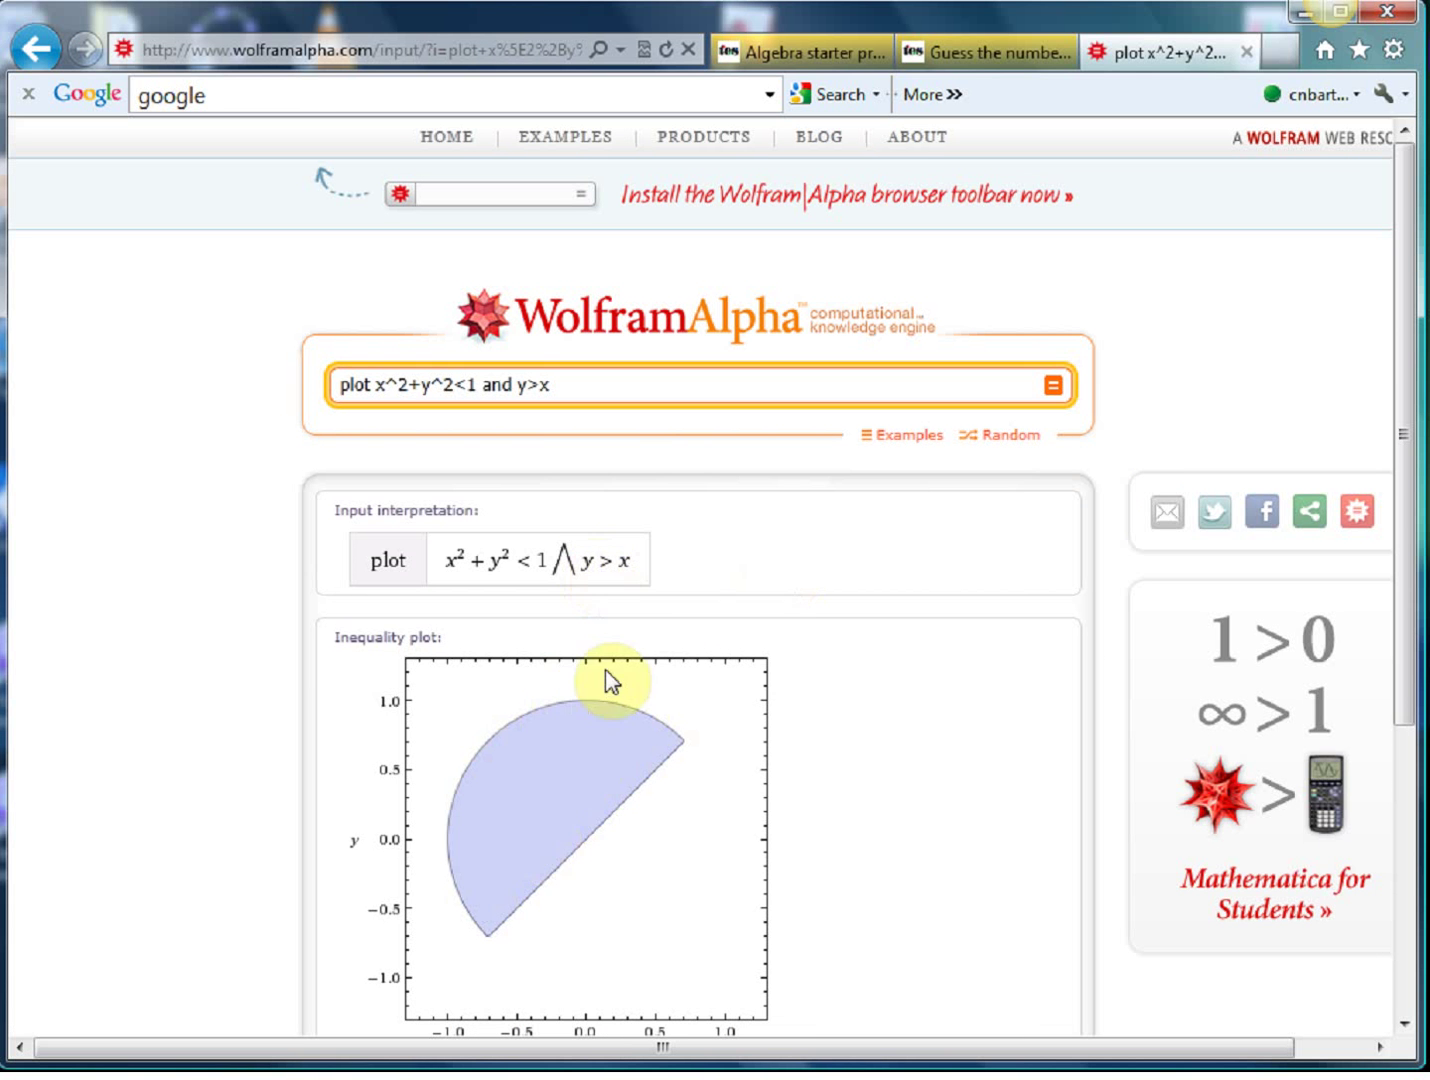
{"action": "left_click", "coordinate": [36, 48]}
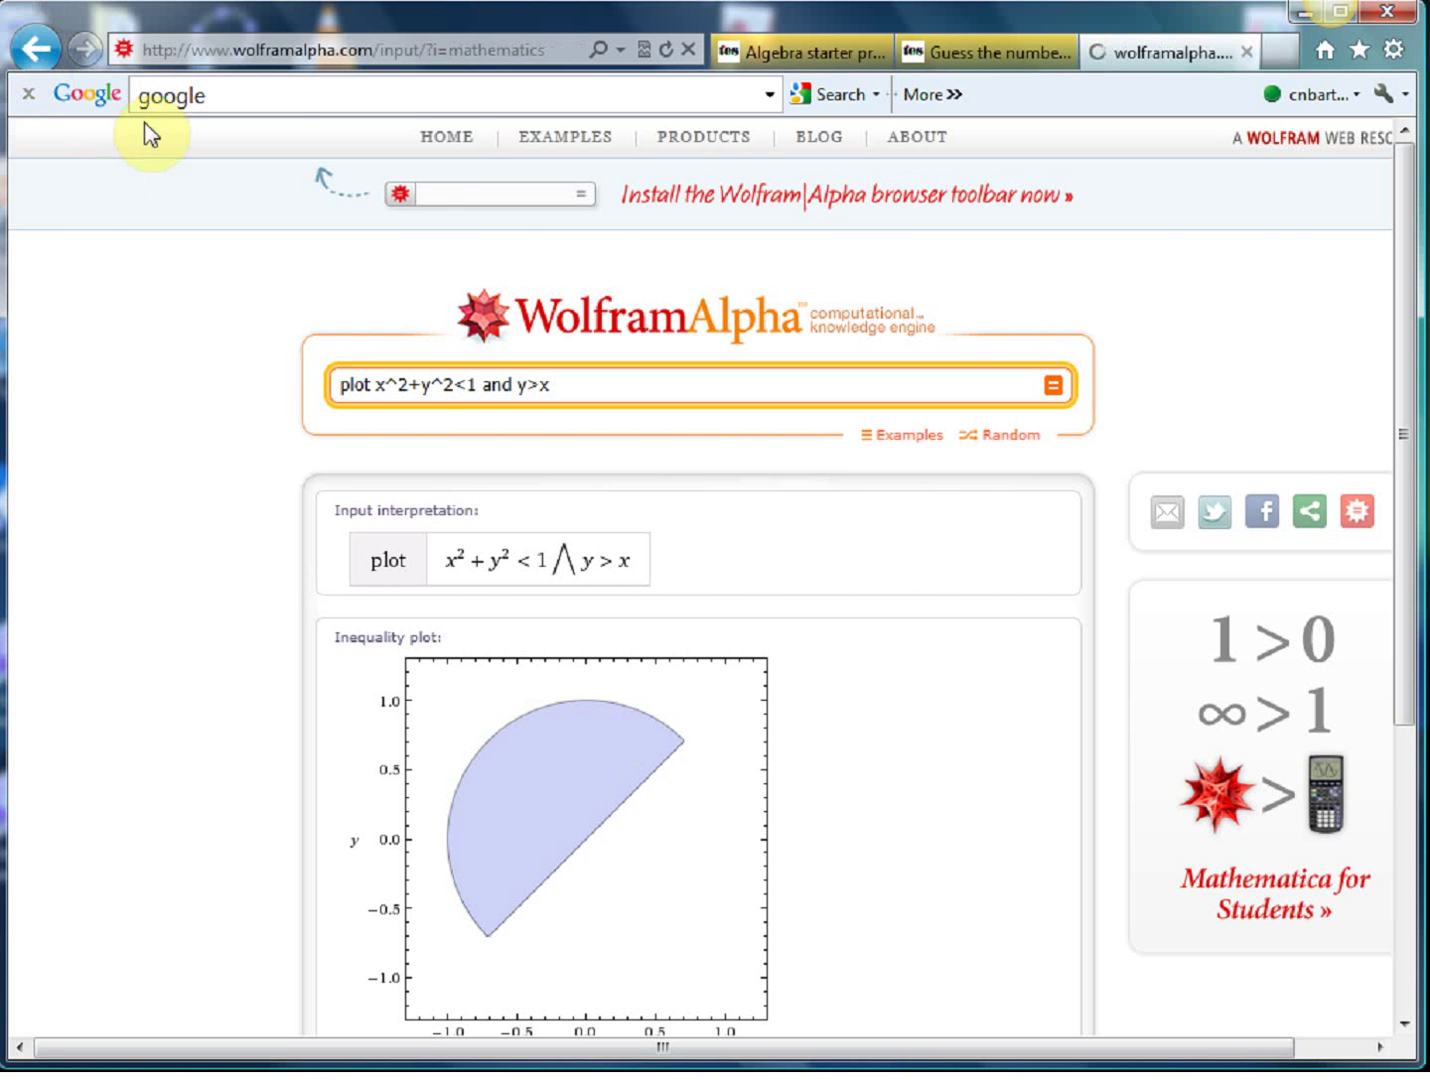
{"action": "scroll", "coordinate": [1392, 271], "scroll_direction": "down", "scroll_amount": 7}
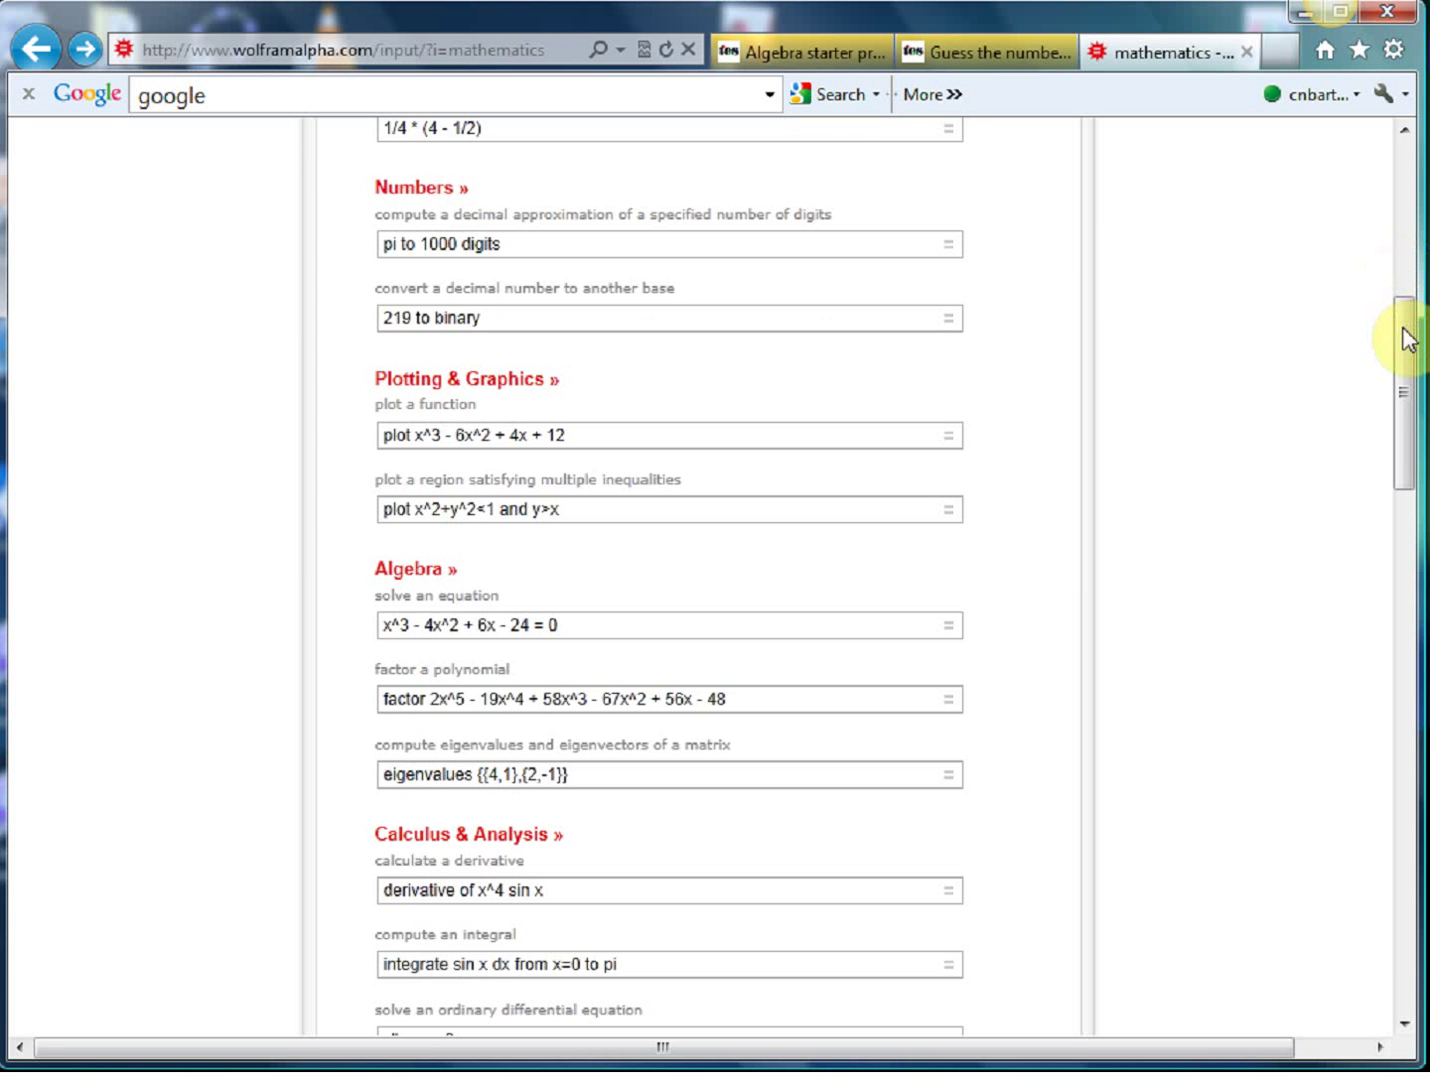
{"action": "left_click_drag", "start_coordinate": [1404, 328], "coordinate": [1404, 378]}
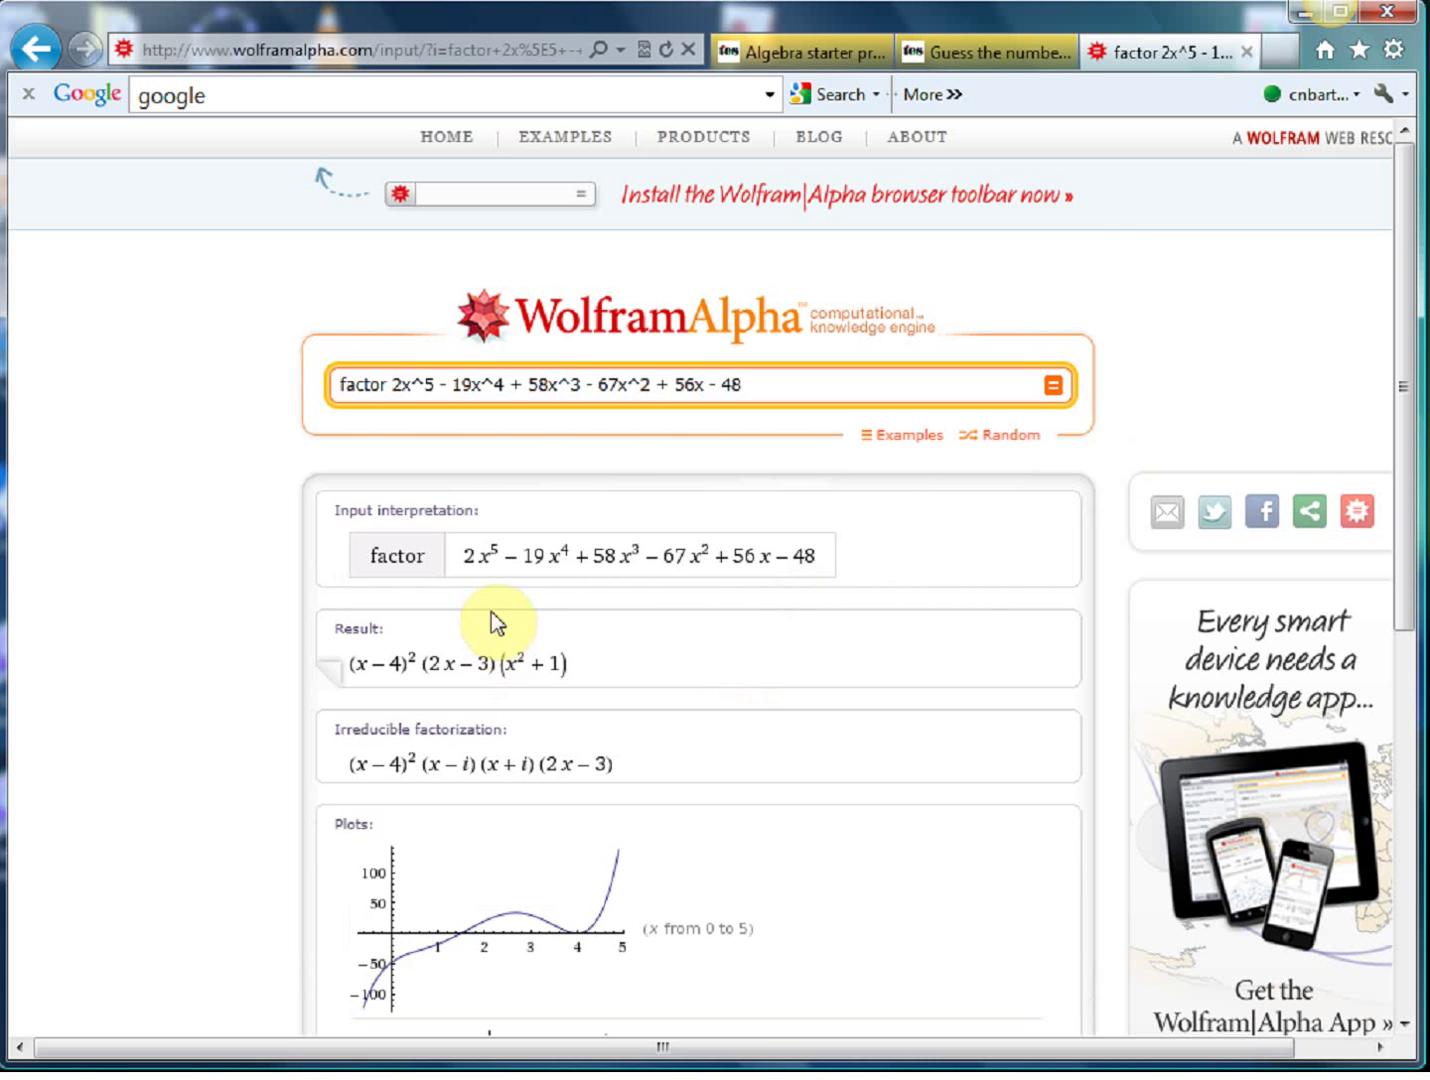
{"action": "left_click_drag", "start_coordinate": [1400, 443], "coordinate": [1406, 624]}
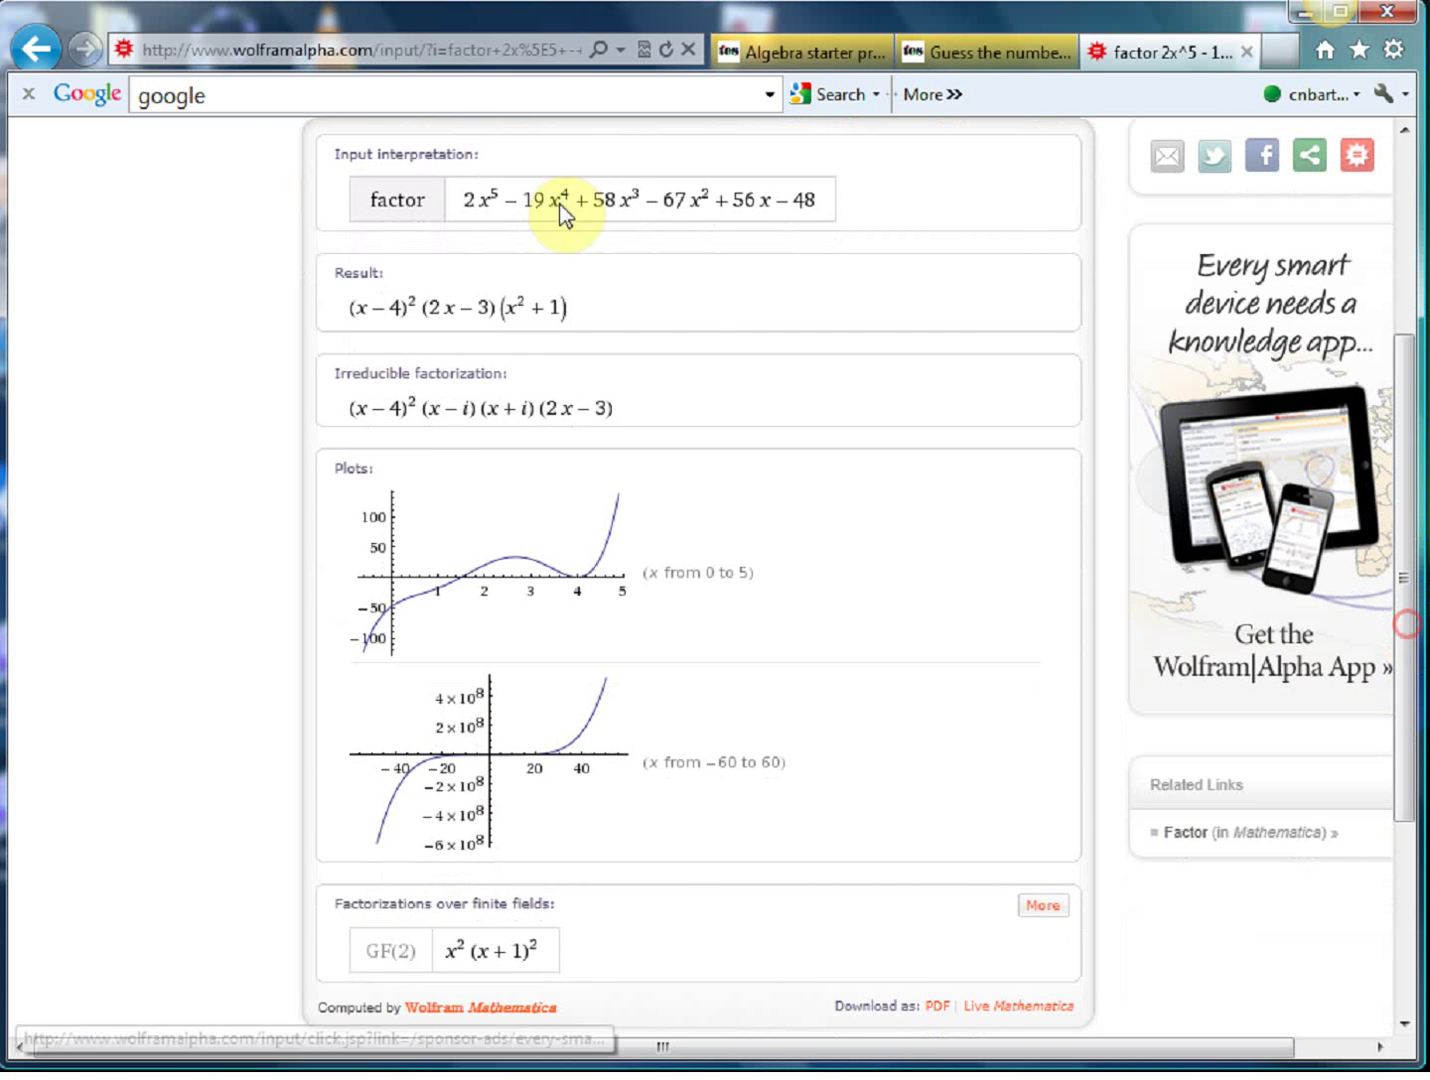
{"action": "left_click", "coordinate": [40, 52]}
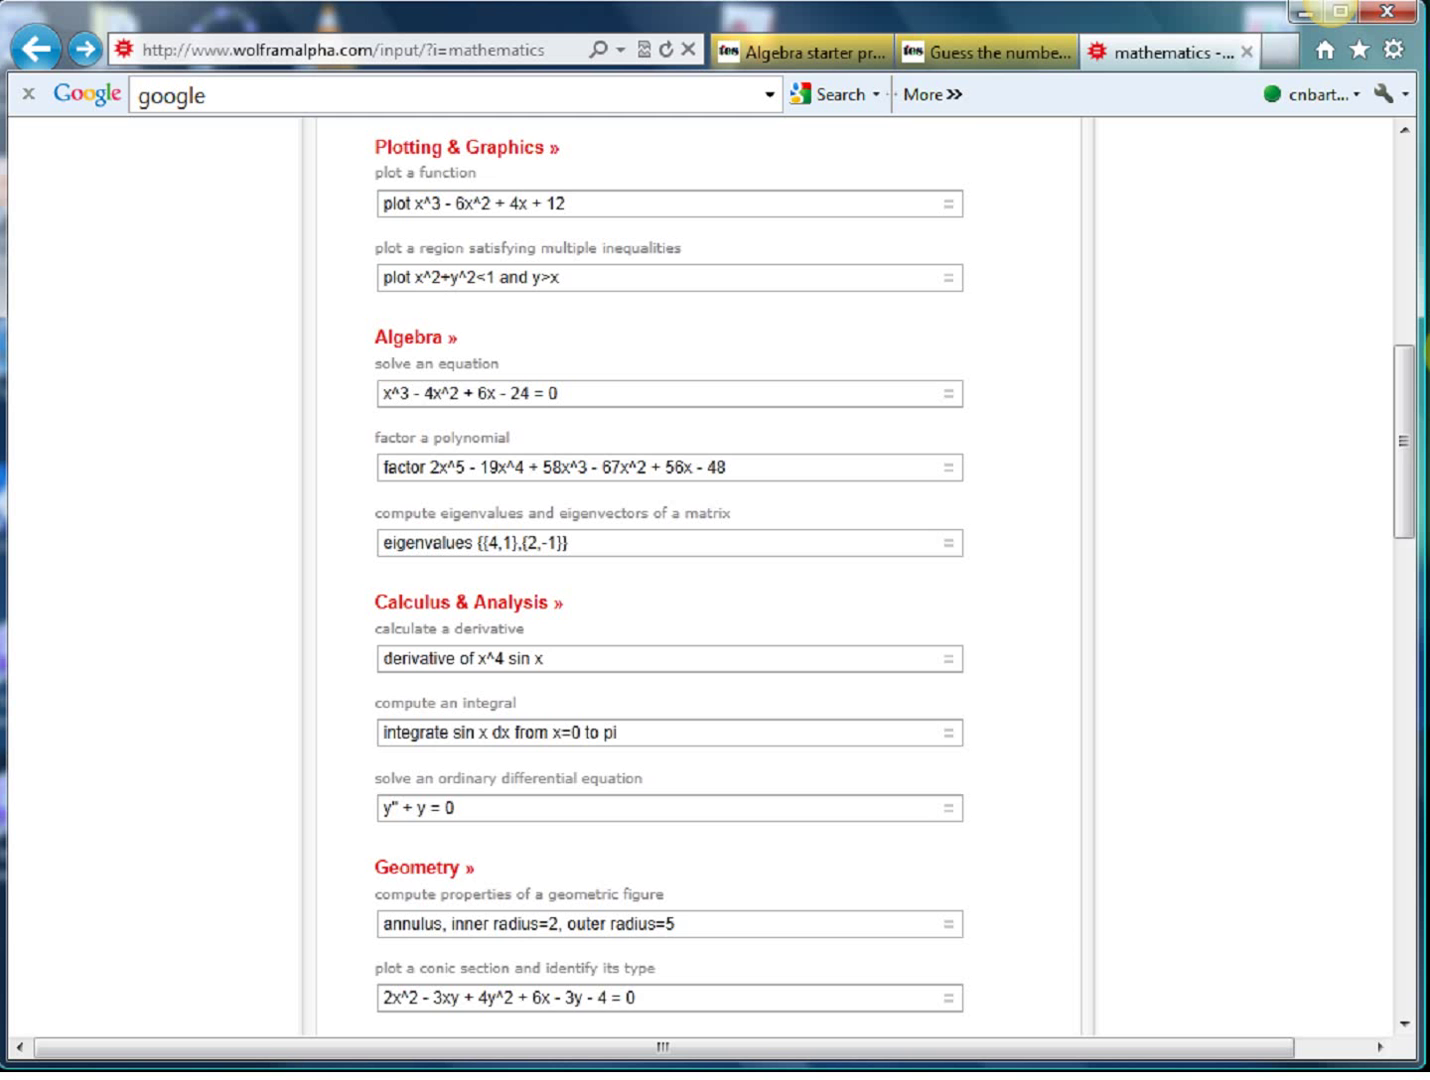
{"action": "left_click_drag", "start_coordinate": [1403, 449], "coordinate": [1407, 518]}
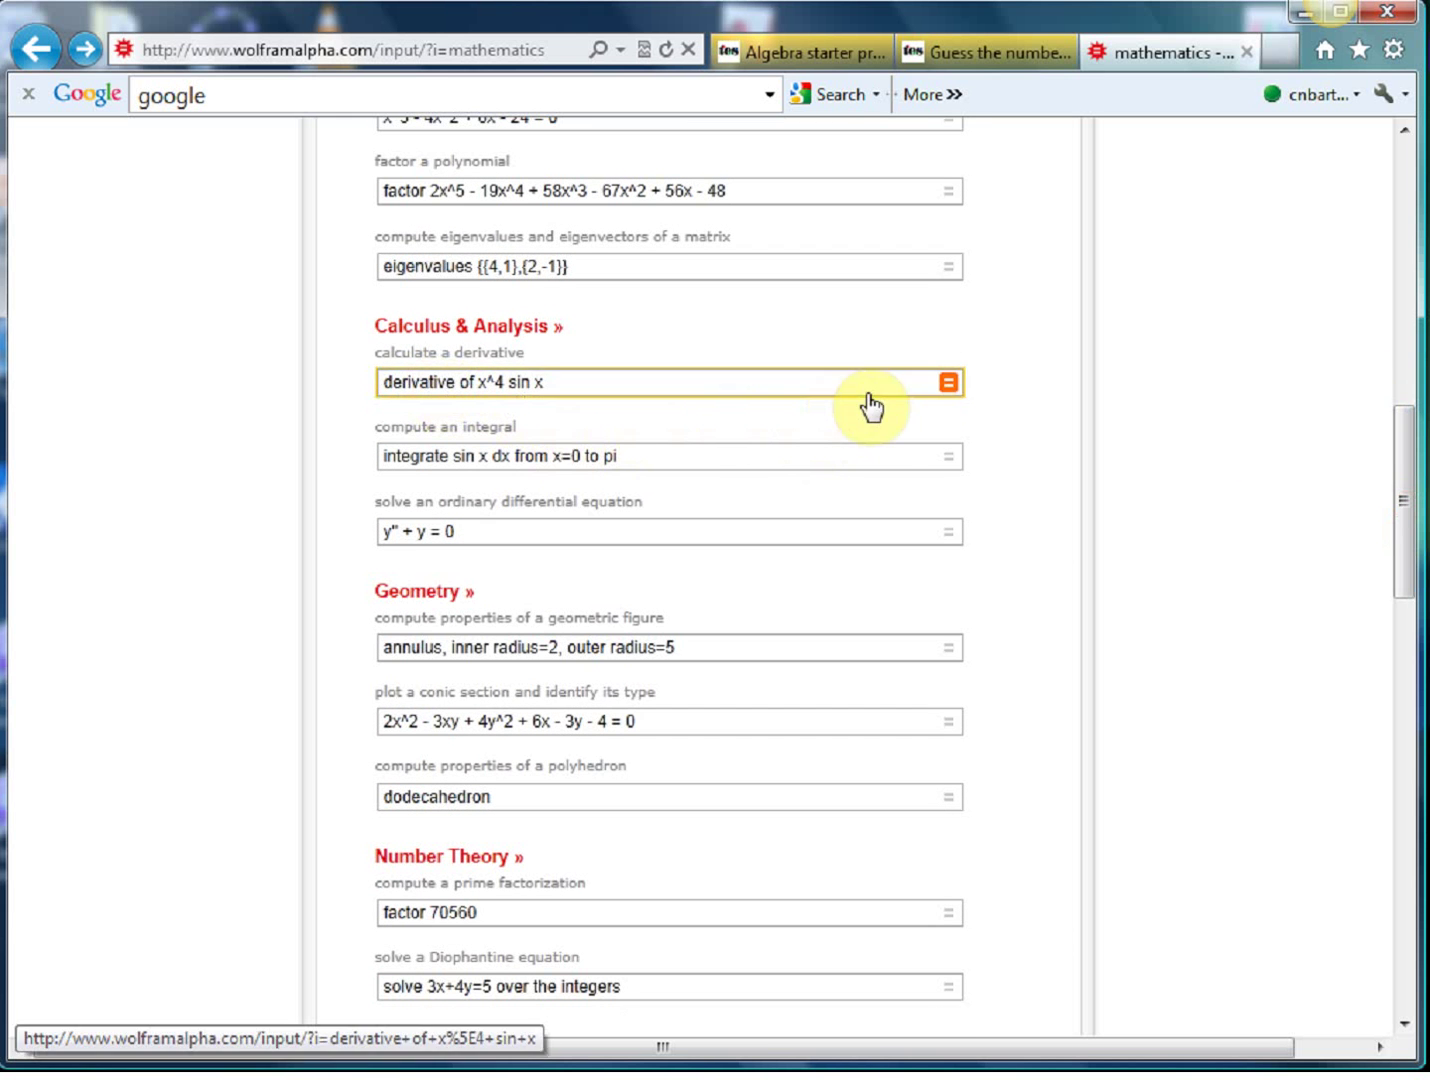
{"action": "left_click", "coordinate": [950, 392]}
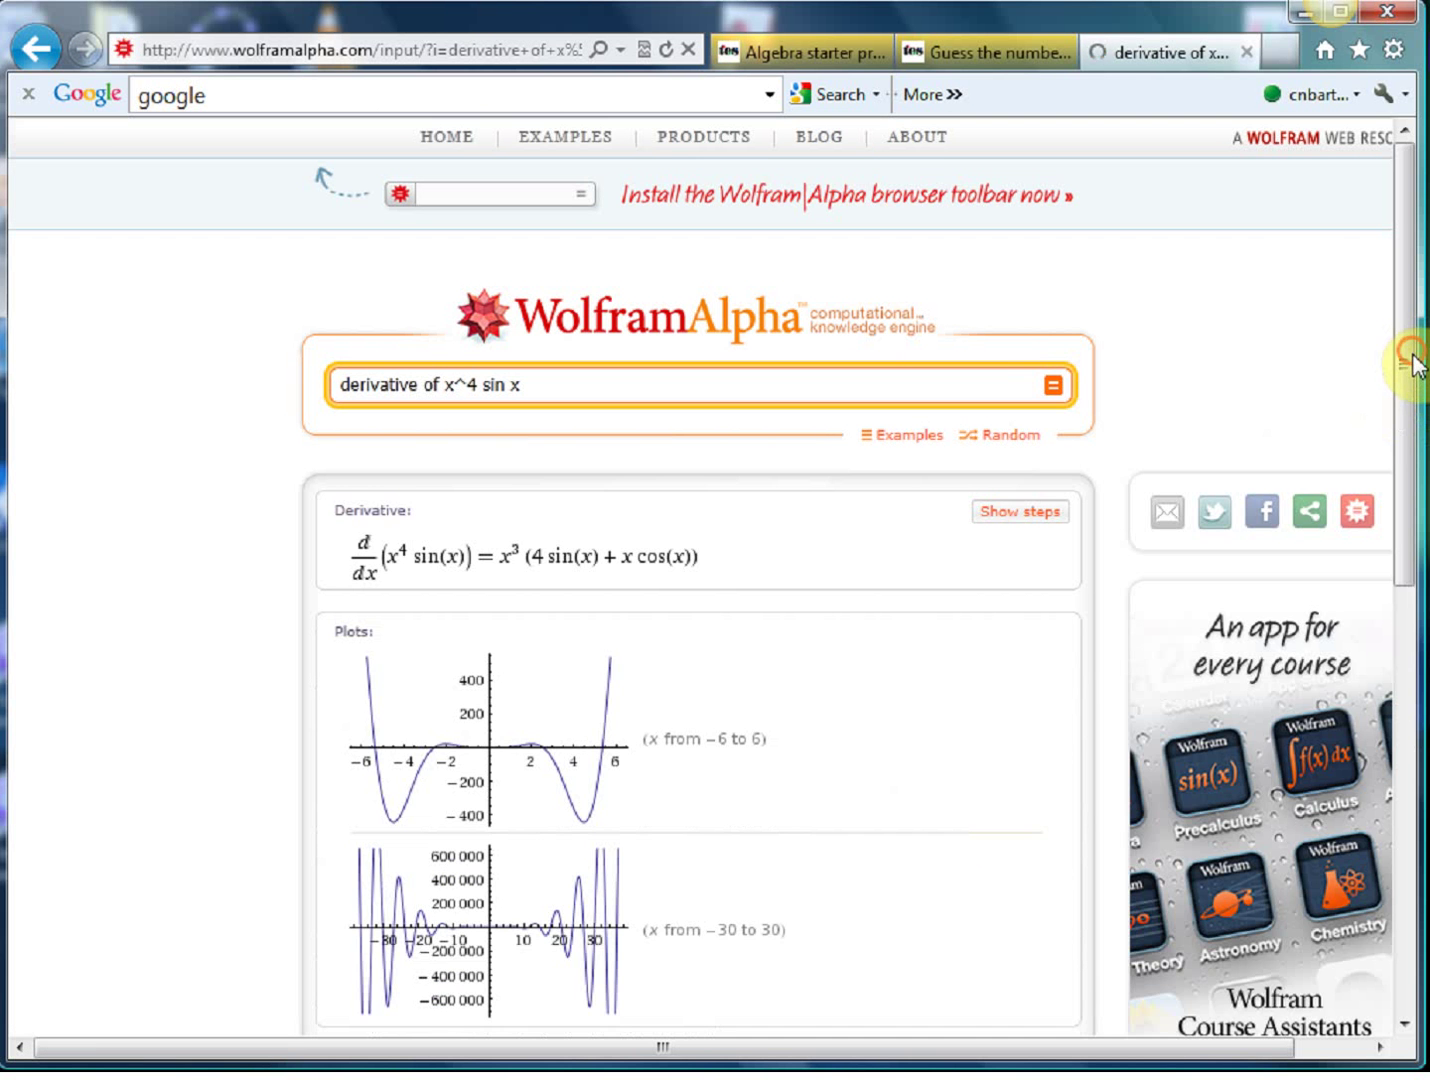
{"action": "left_click_drag", "start_coordinate": [1413, 365], "coordinate": [1414, 406]}
{"action": "left_click", "coordinate": [1028, 420]}
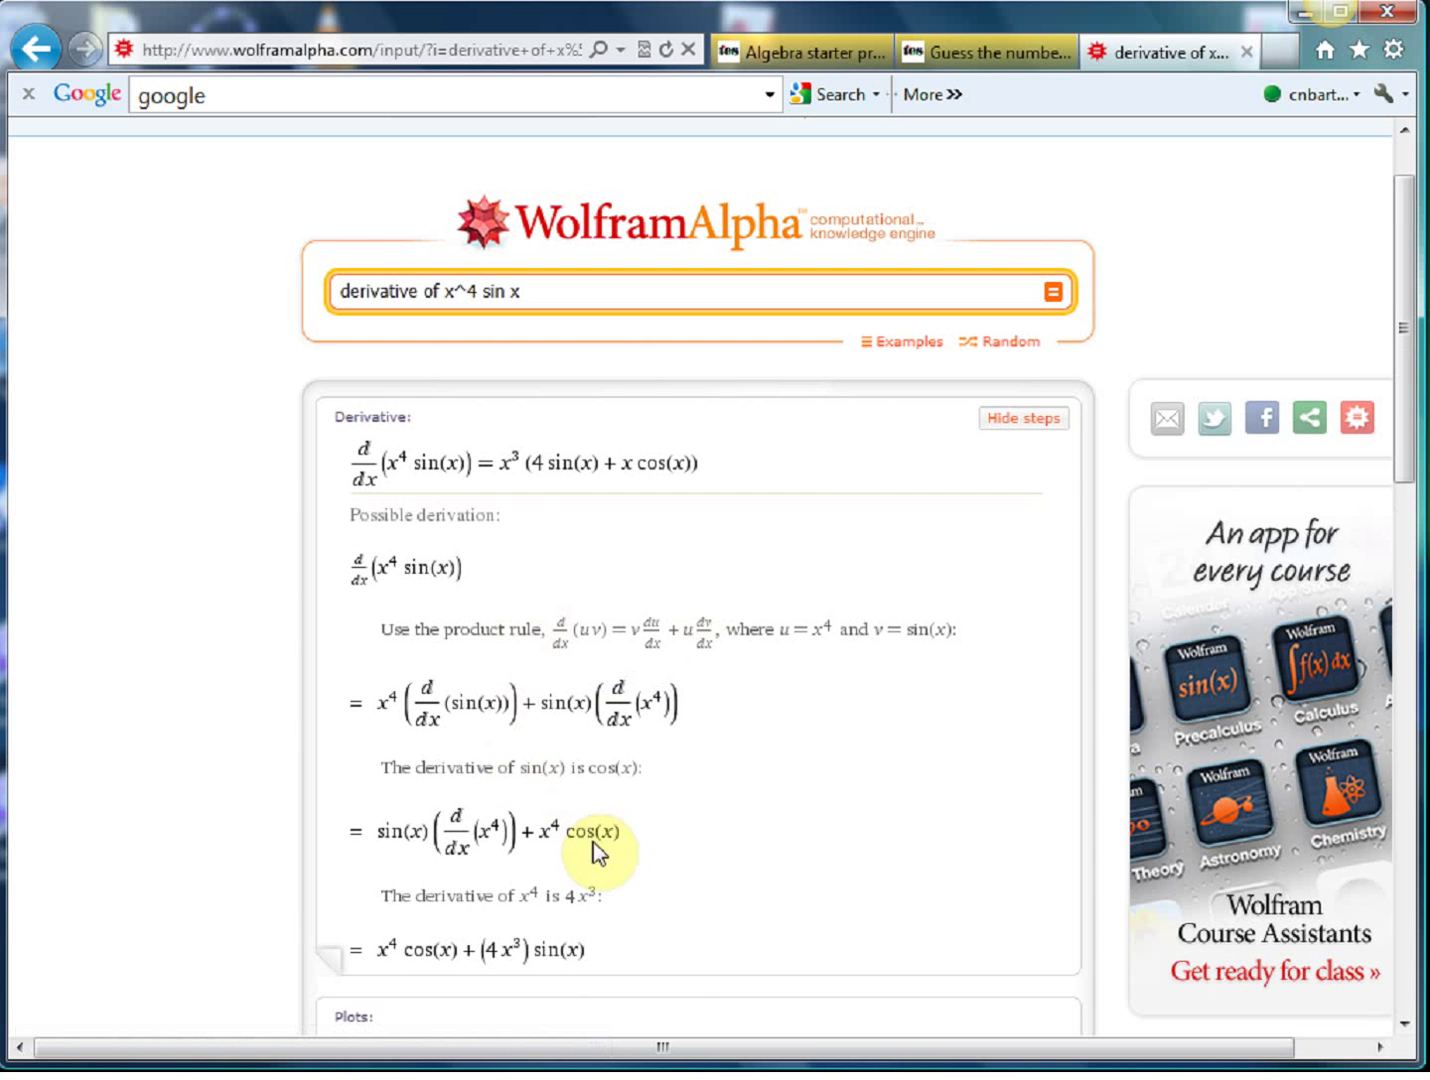
{"action": "left_click", "coordinate": [1038, 416]}
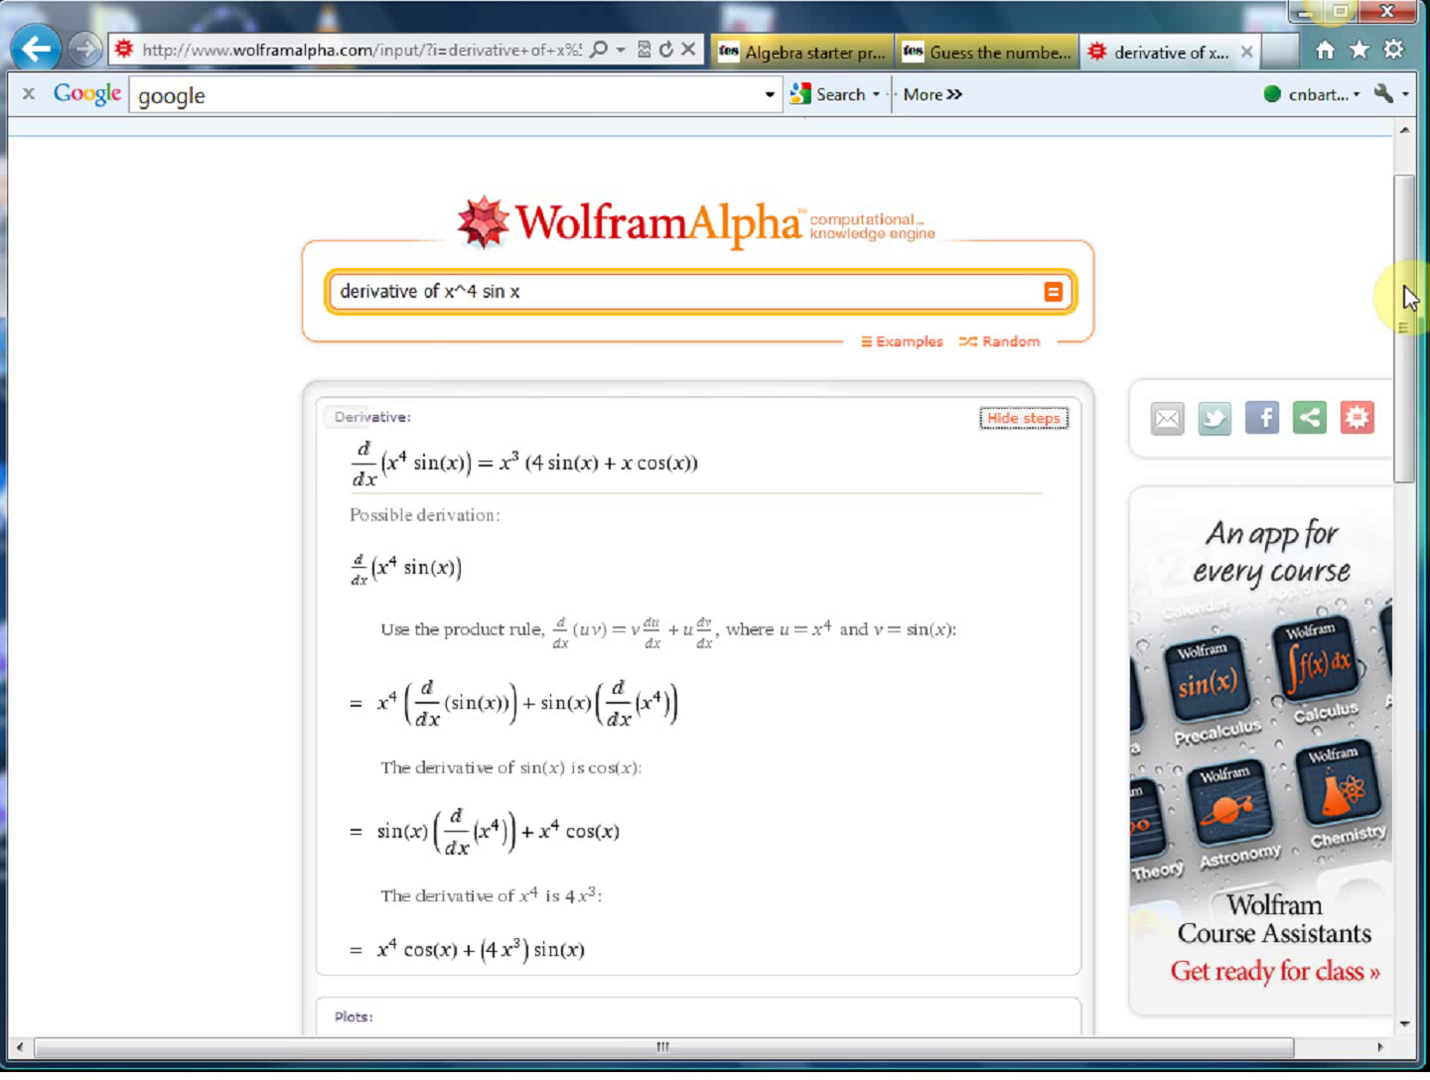
{"action": "left_click_drag", "start_coordinate": [1405, 290], "coordinate": [1395, 635]}
{"action": "left_click", "coordinate": [33, 45]}
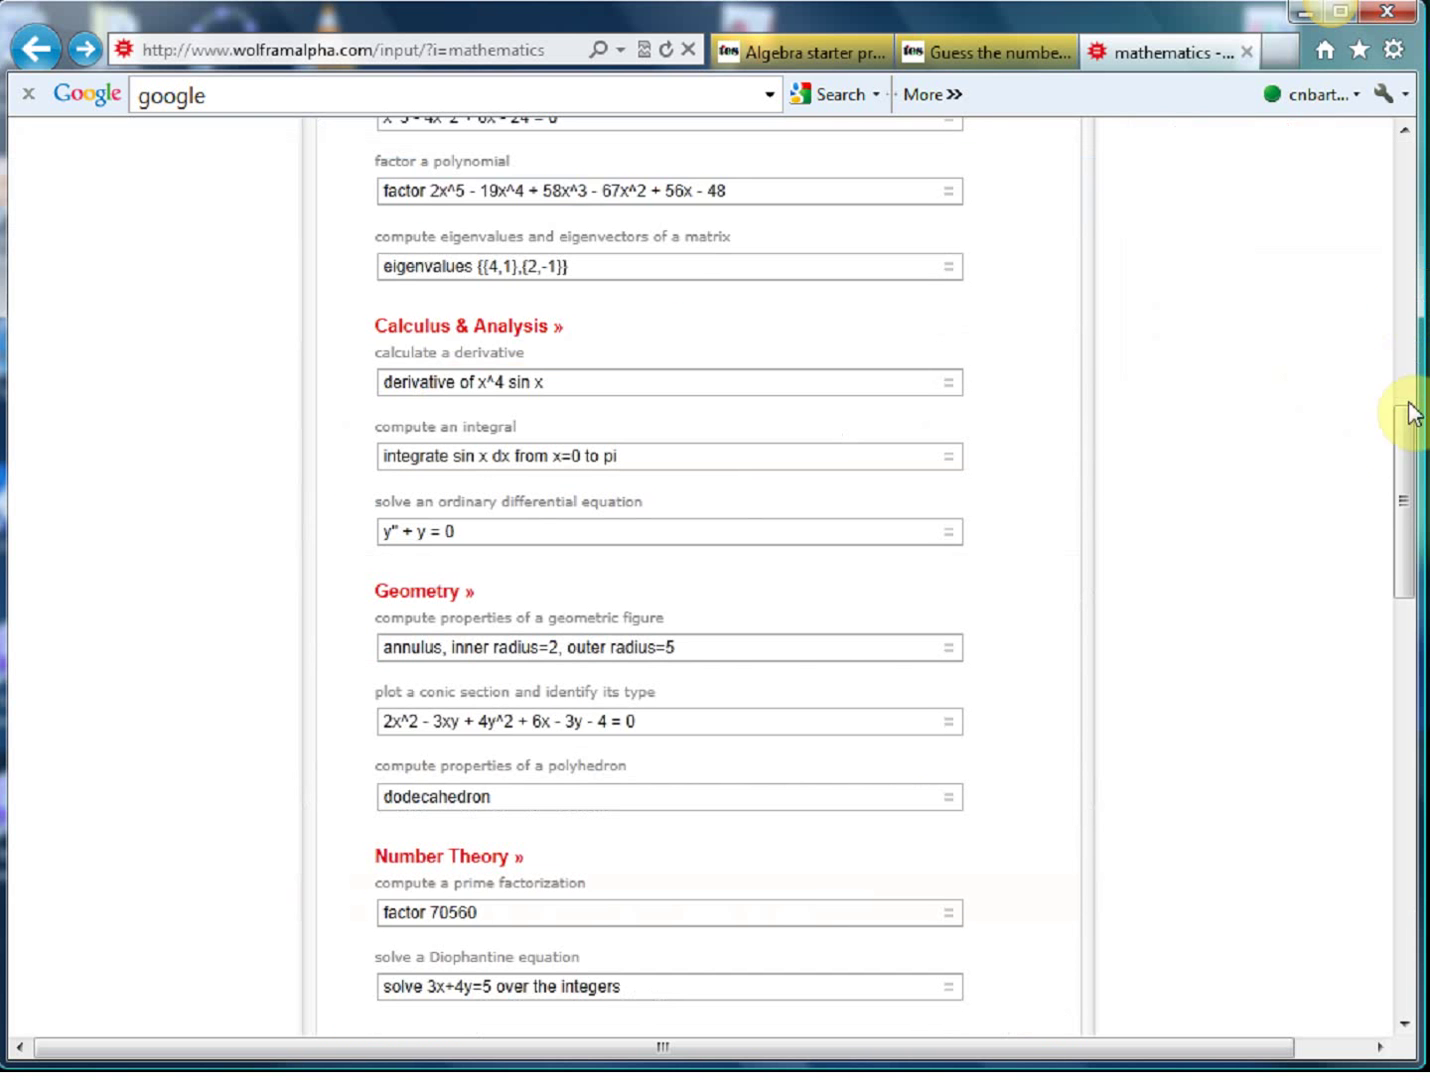
{"action": "left_click_drag", "start_coordinate": [1409, 470], "coordinate": [1407, 517]}
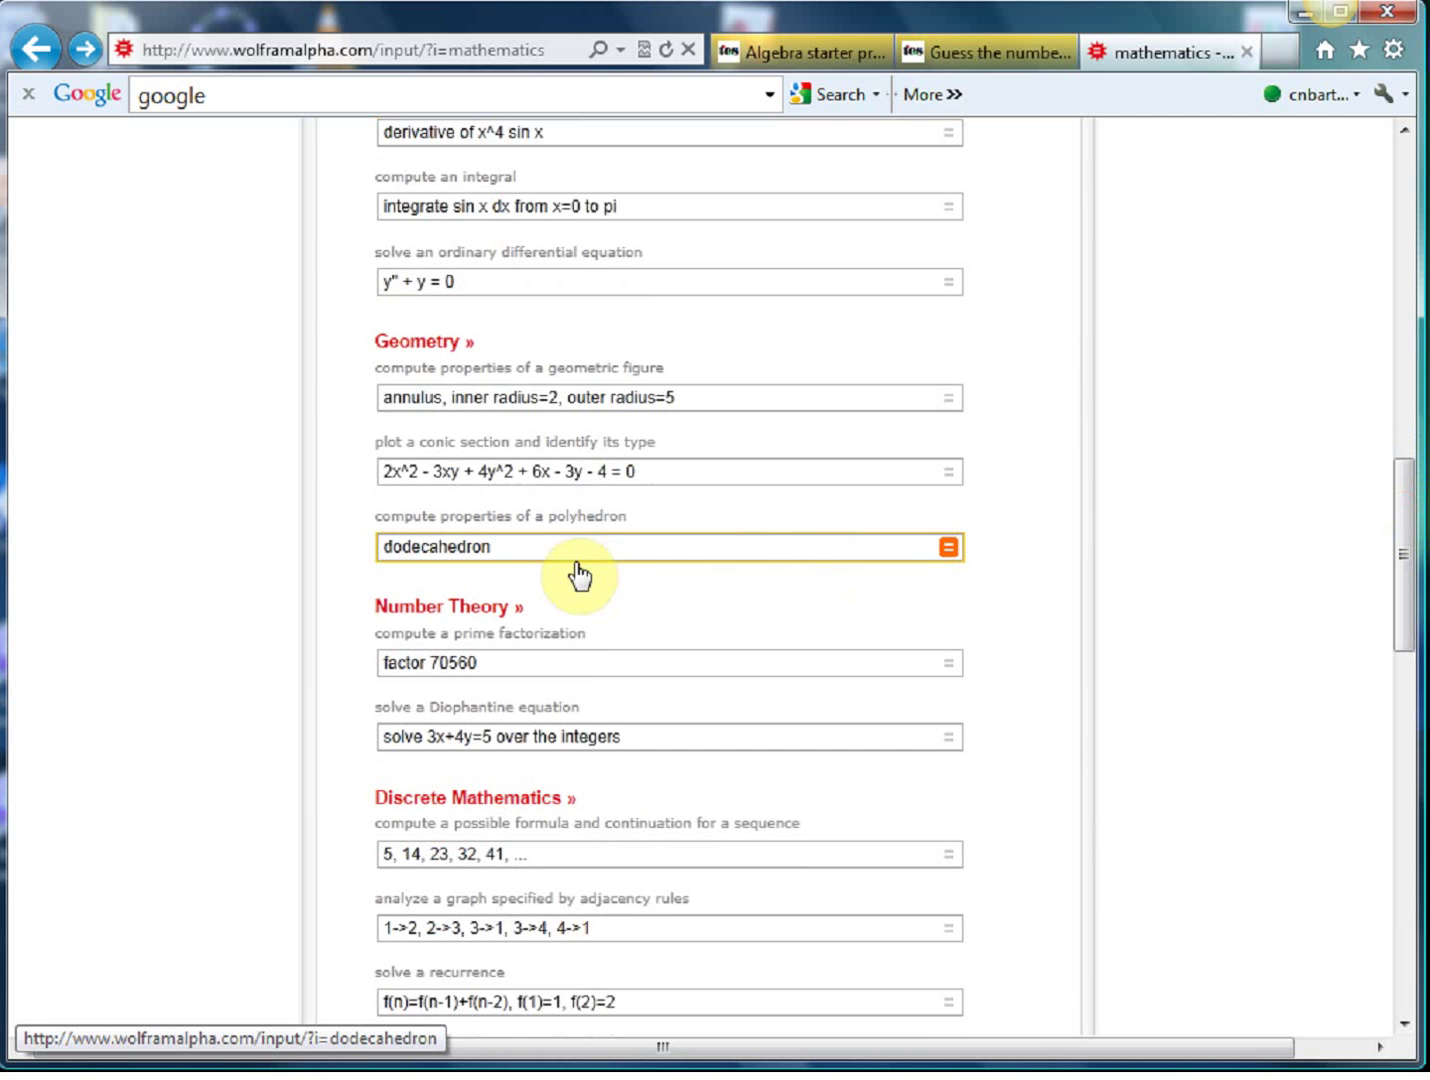
{"action": "left_click", "coordinate": [947, 550]}
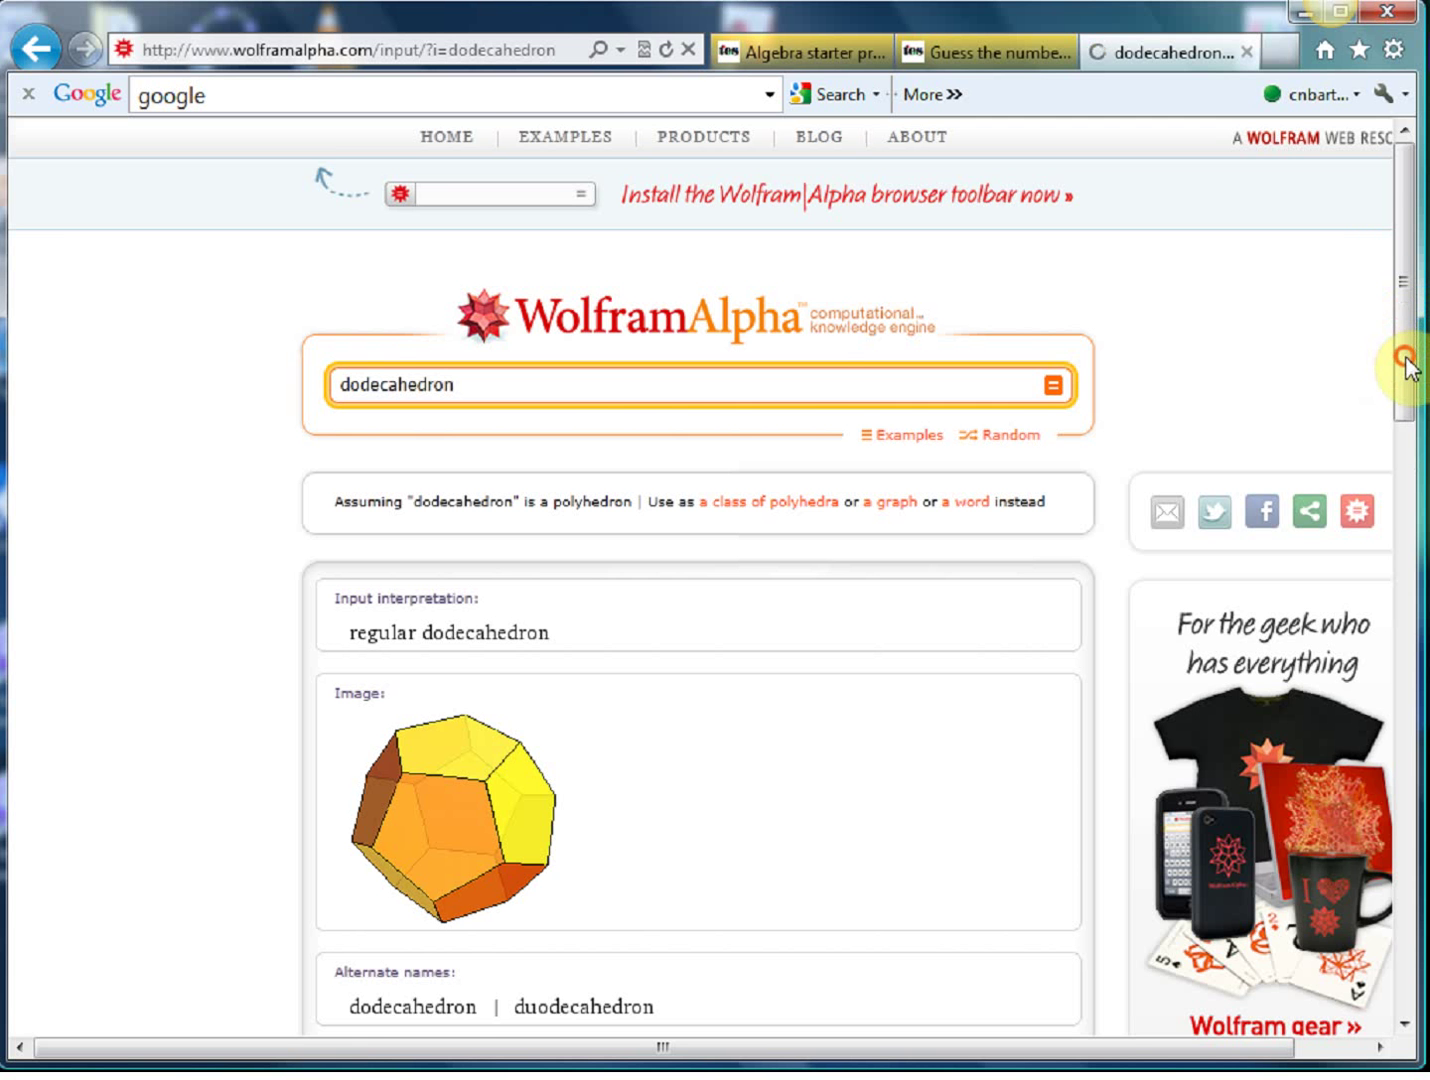
{"action": "scroll", "coordinate": [1407, 300], "scroll_direction": "down", "scroll_amount": 4}
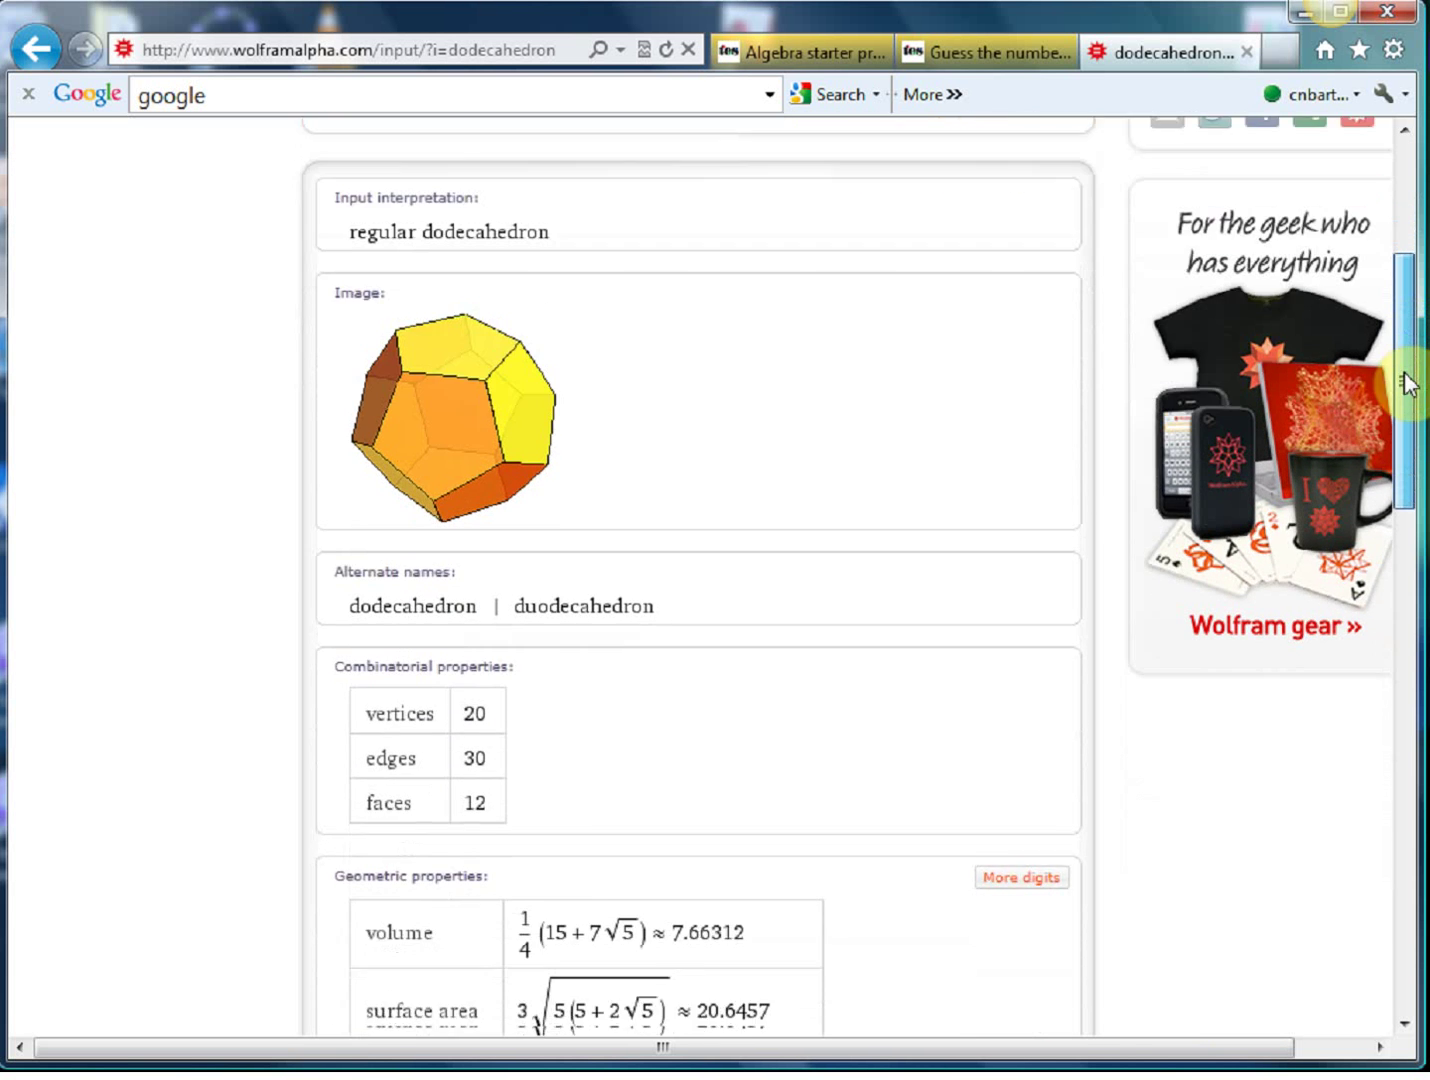
{"action": "left_click_drag", "start_coordinate": [1409, 383], "coordinate": [1408, 790]}
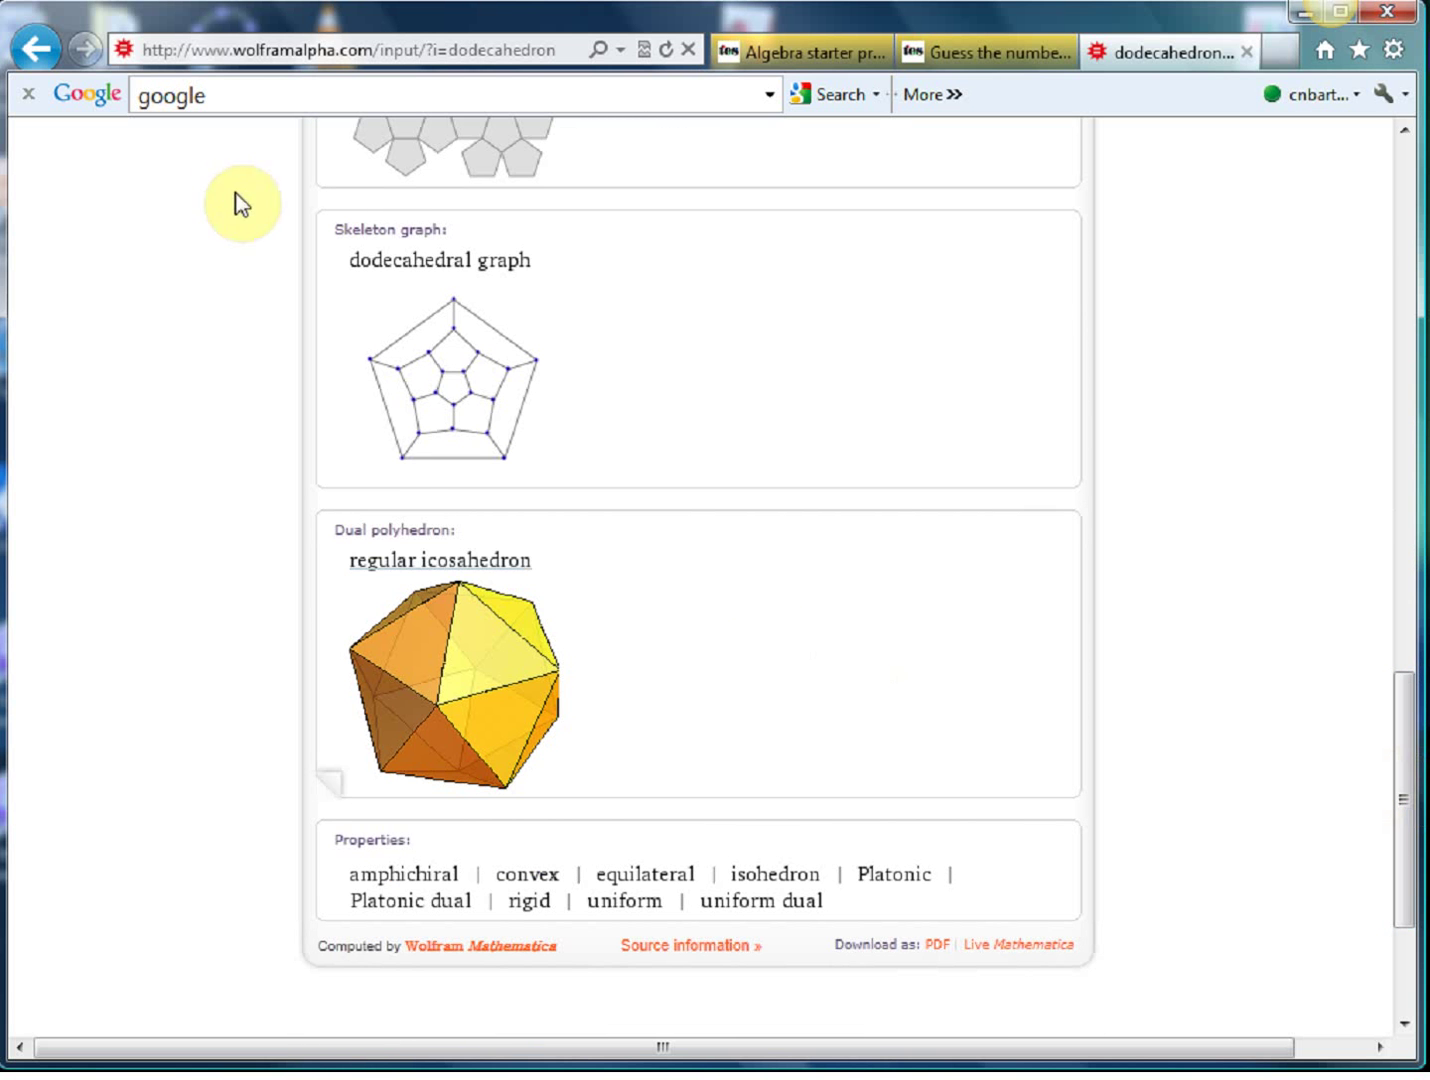
{"action": "left_click", "coordinate": [35, 48]}
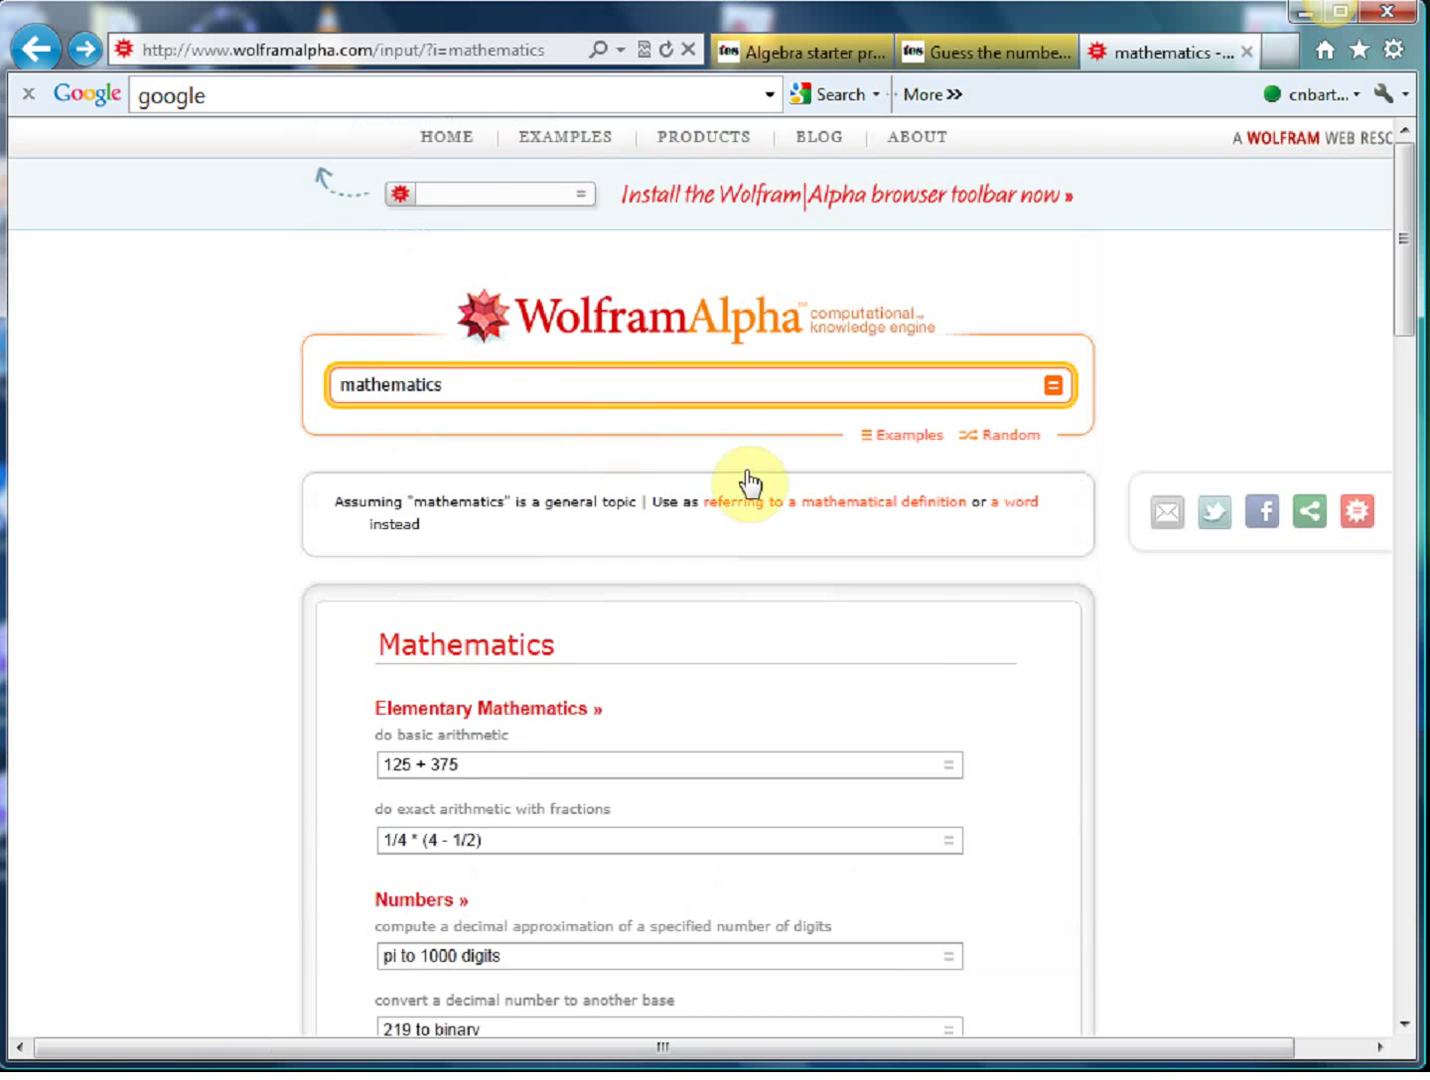
{"action": "left_click", "coordinate": [1400, 501]}
{"action": "left_click_drag", "start_coordinate": [1400, 501], "coordinate": [1408, 824]}
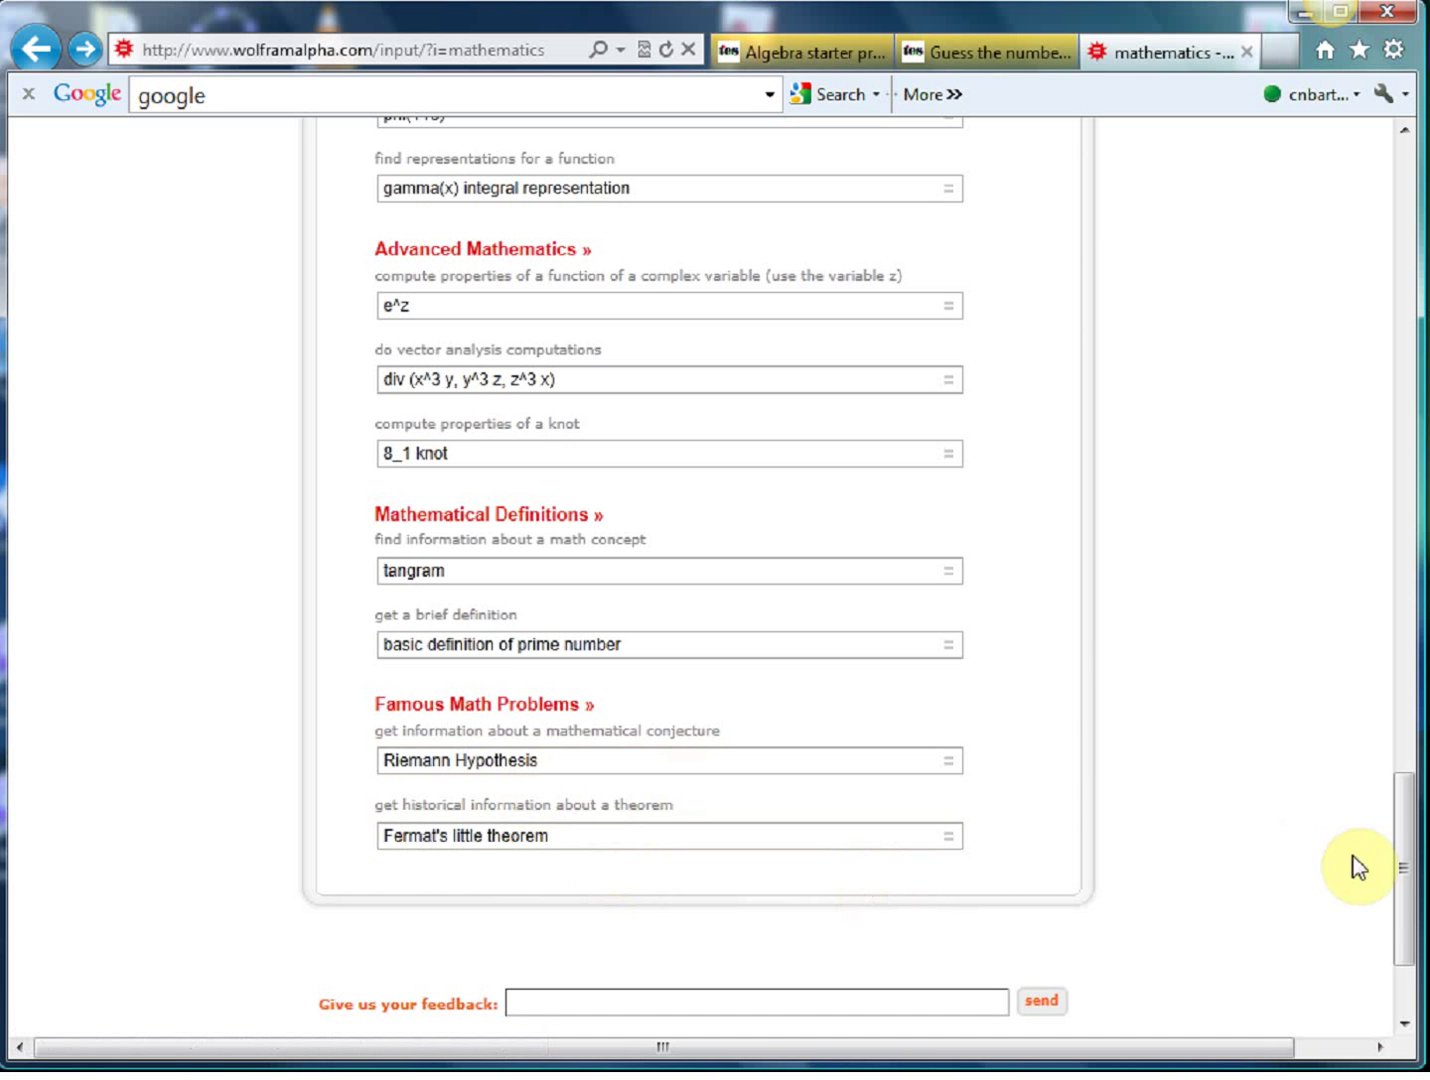
{"action": "left_click_drag", "start_coordinate": [1408, 885], "coordinate": [1408, 250]}
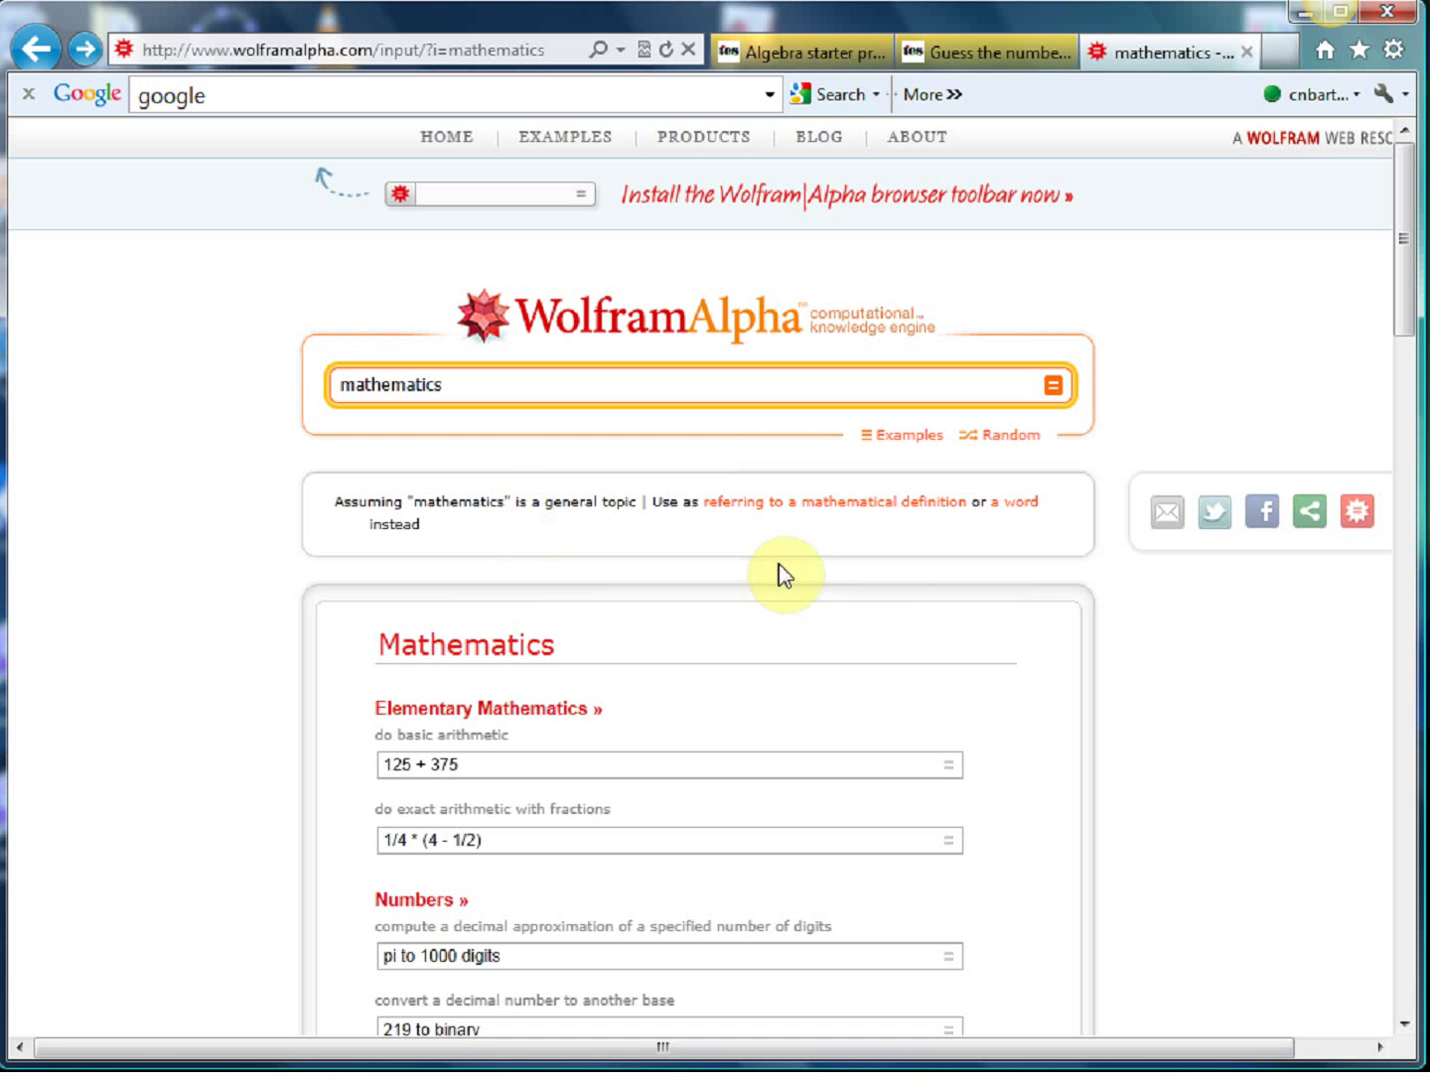
Treat 'mathematics' as a word and scroll through its definition, frequency, synonyms and Scrabble score 20
{"action": "left_click", "coordinate": [1015, 514]}
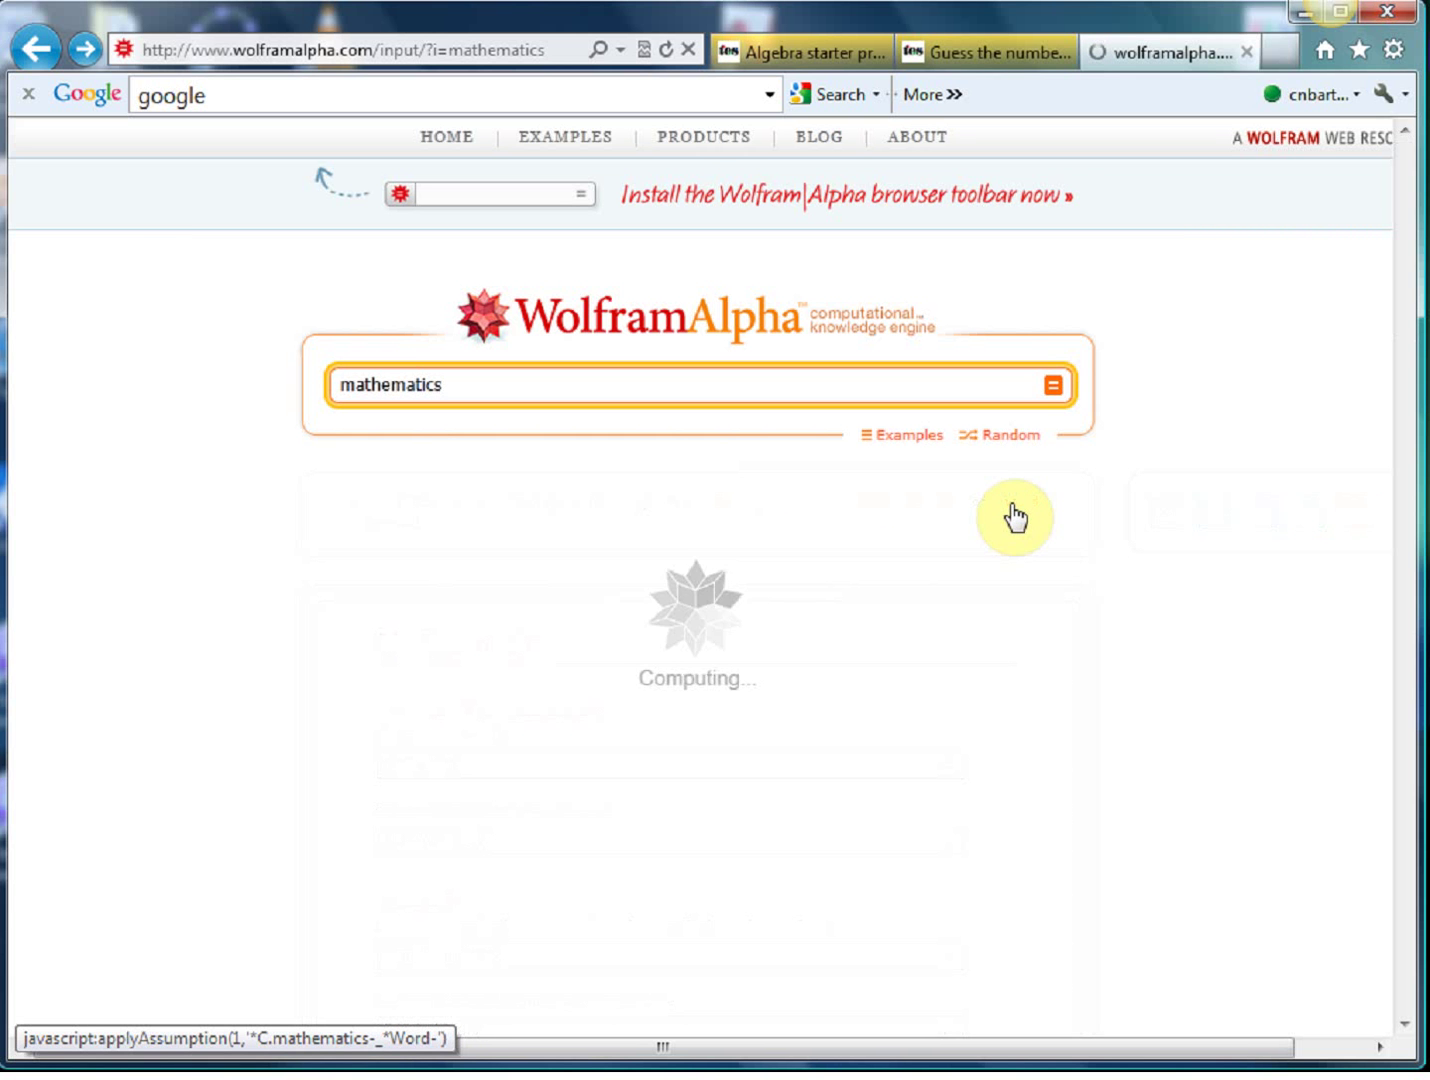
{"action": "left_click", "coordinate": [1408, 338]}
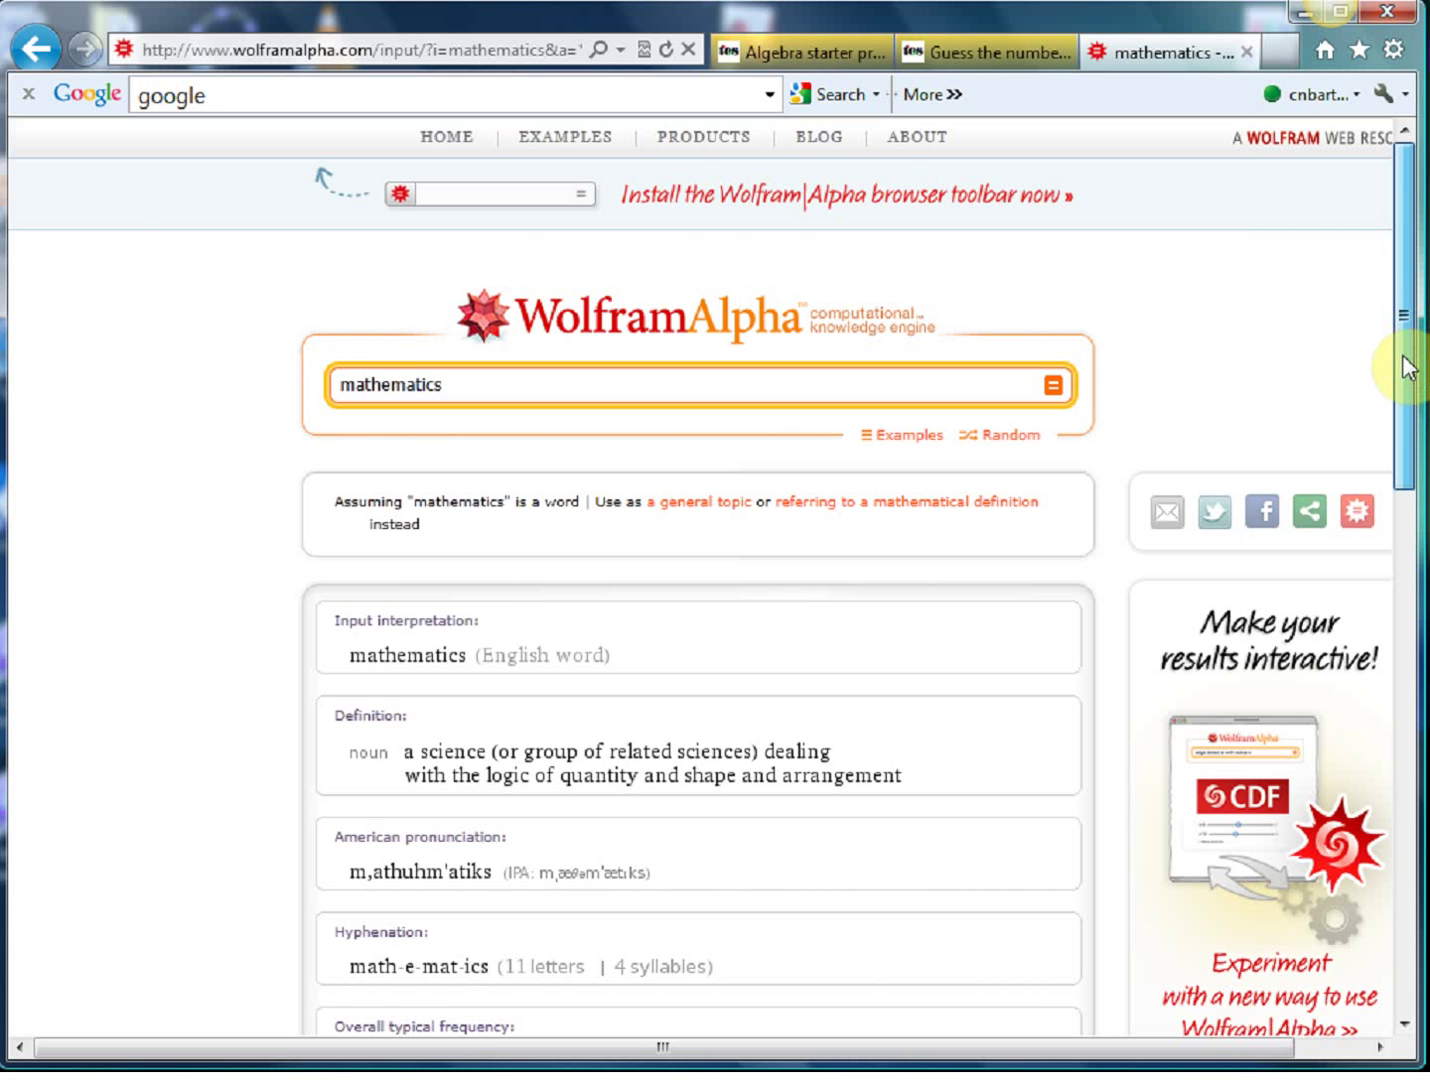
{"action": "left_click_drag", "start_coordinate": [1385, 333], "coordinate": [1414, 498]}
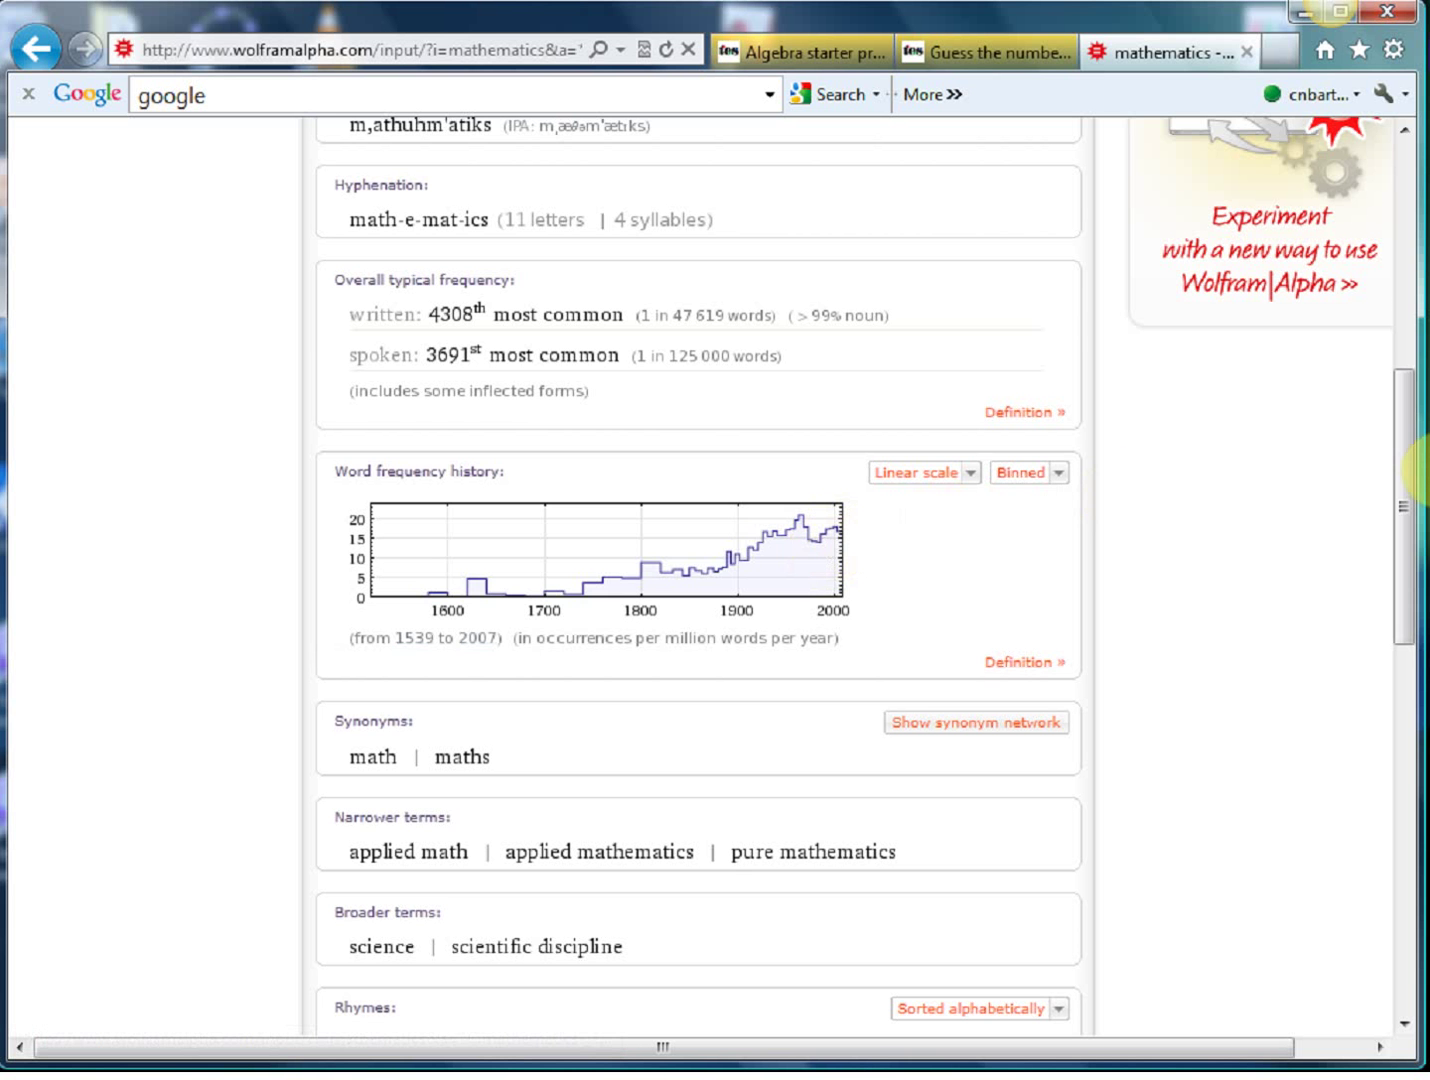
{"action": "left_click_drag", "start_coordinate": [1411, 461], "coordinate": [1380, 187]}
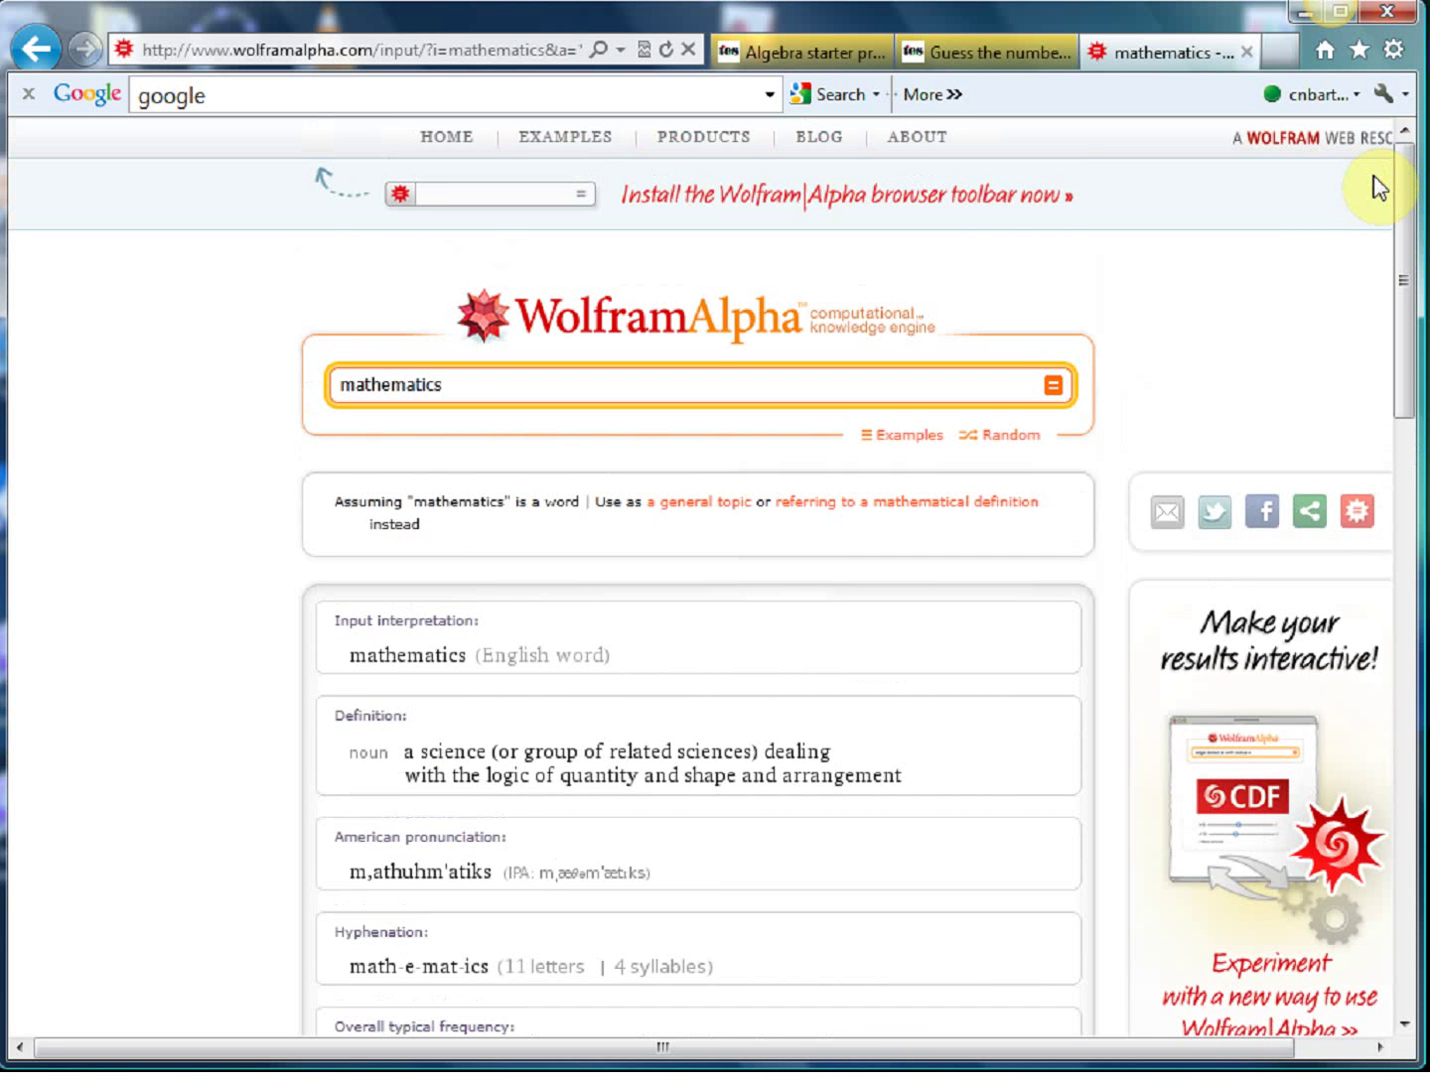